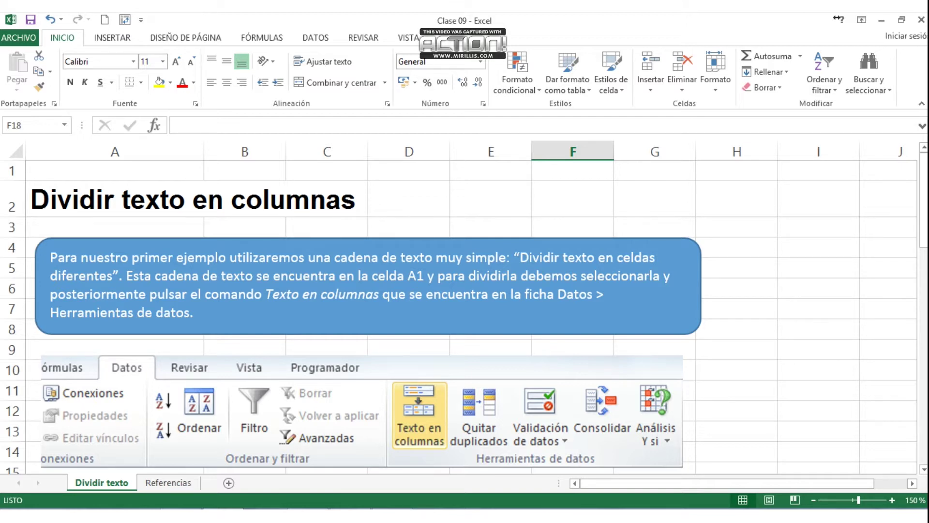
# Start Text to Columns on the phrase in A17, treating it as delimited data with Space added as a separator
pyautogui.moveTo(924, 198); pyautogui.dragTo(924, 223)
pyautogui.click(62, 415)
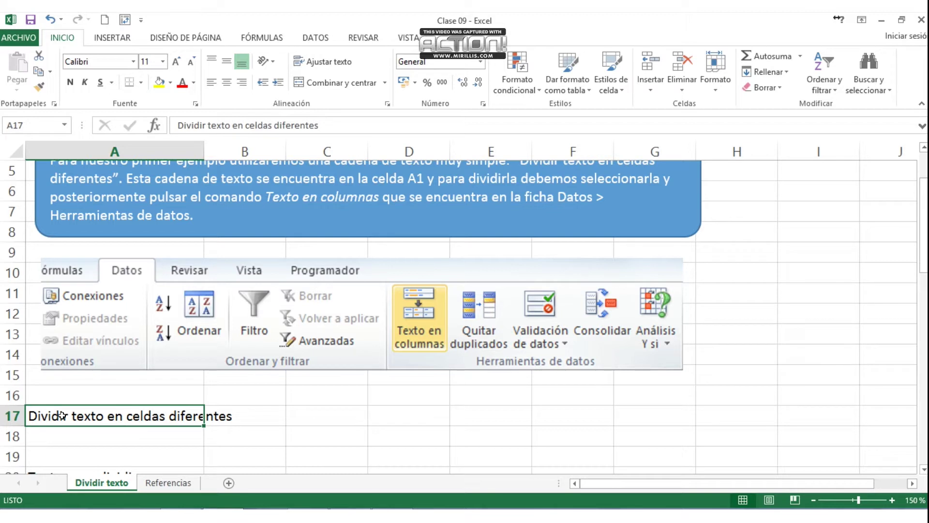
pyautogui.click(315, 38)
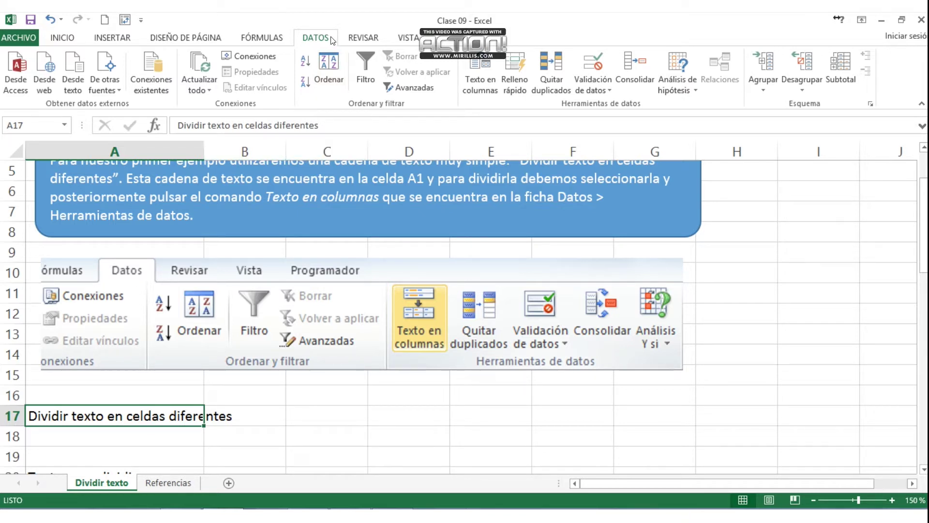
pyautogui.click(487, 81)
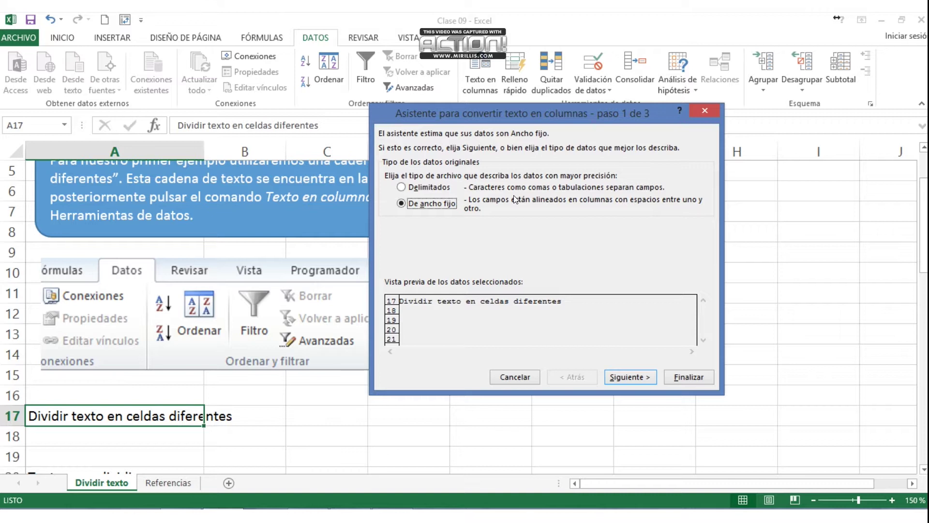
pyautogui.click(400, 187)
pyautogui.click(645, 378)
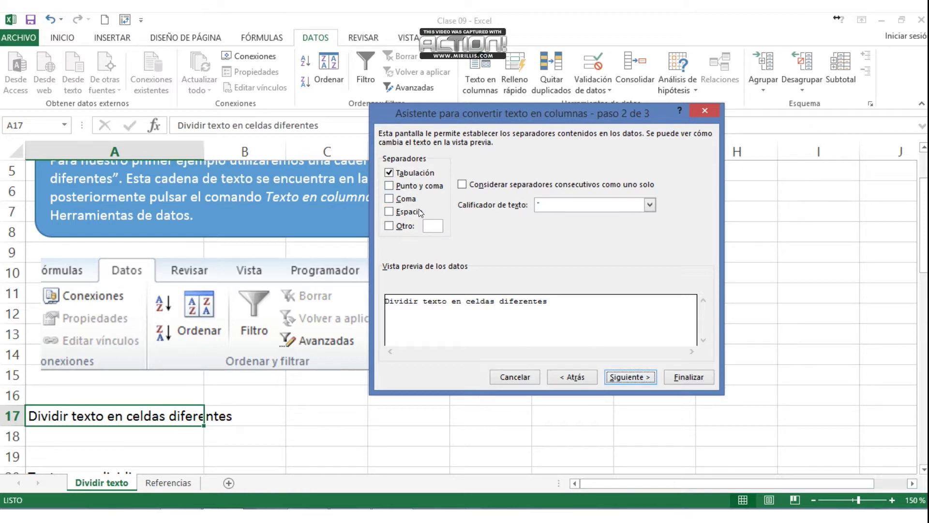
pyautogui.click(390, 211)
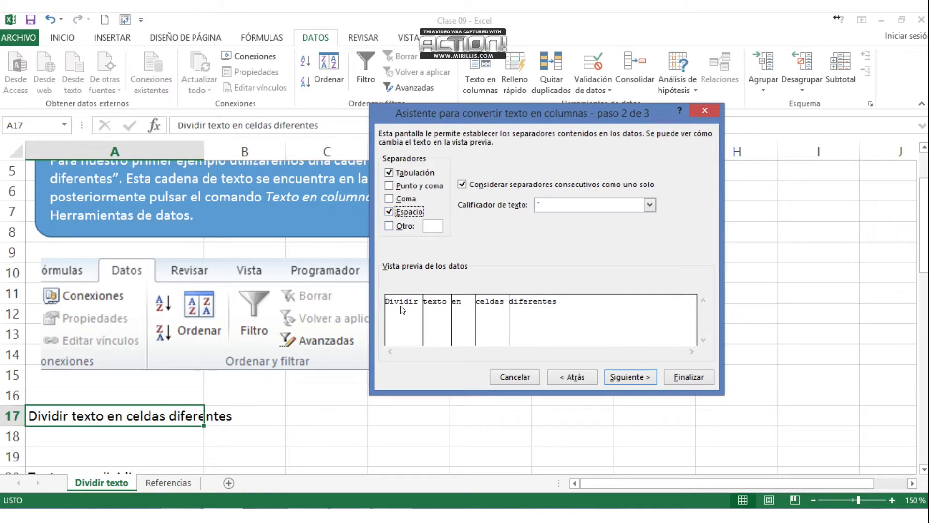
pyautogui.click(389, 211)
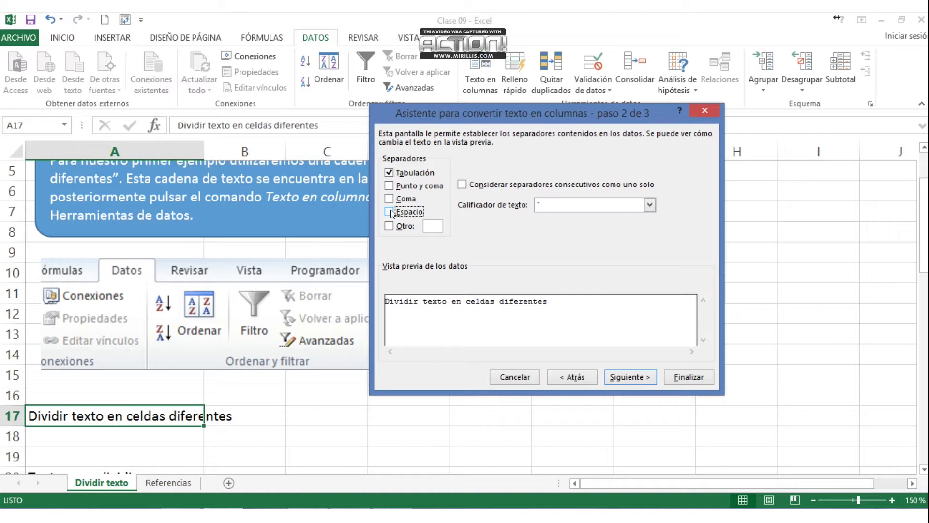
pyautogui.click(390, 212)
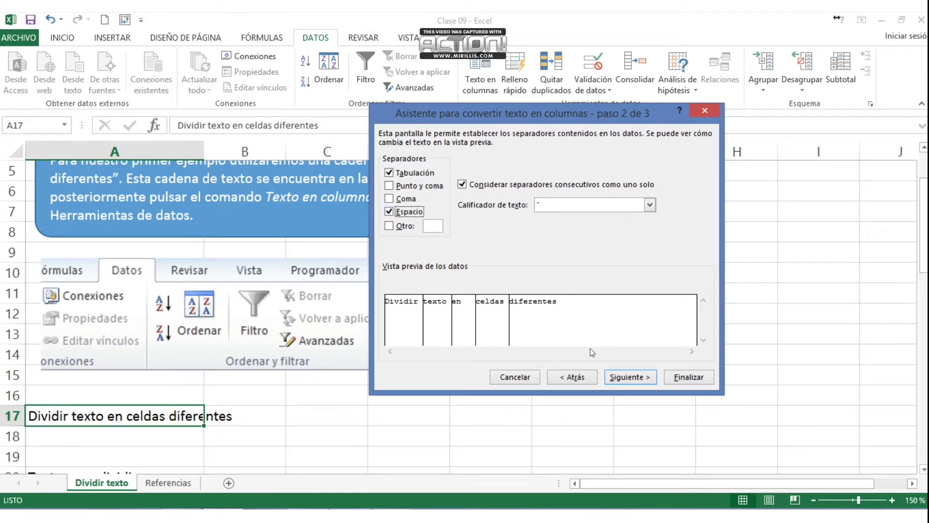
pyautogui.click(628, 376)
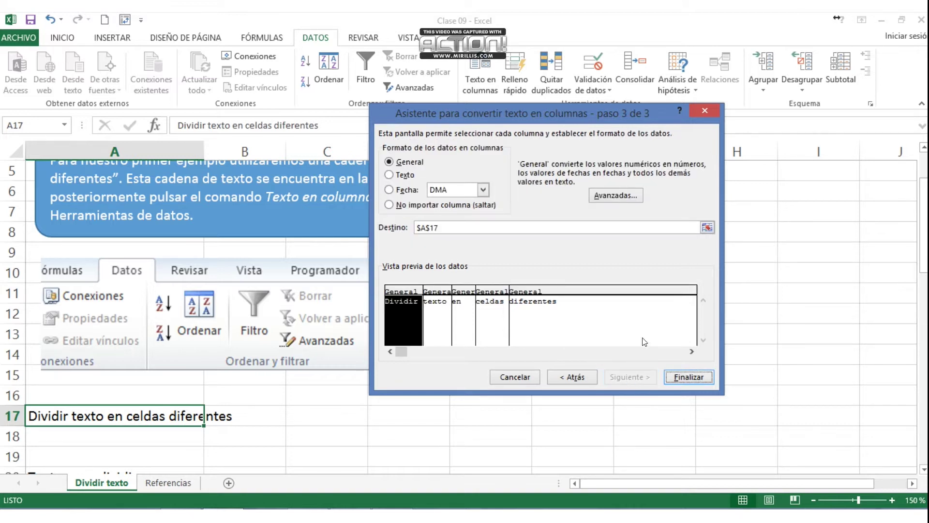
# Set the destination of the split text to B17 and finish the conversion
pyautogui.moveTo(548, 109); pyautogui.dragTo(679, 108)
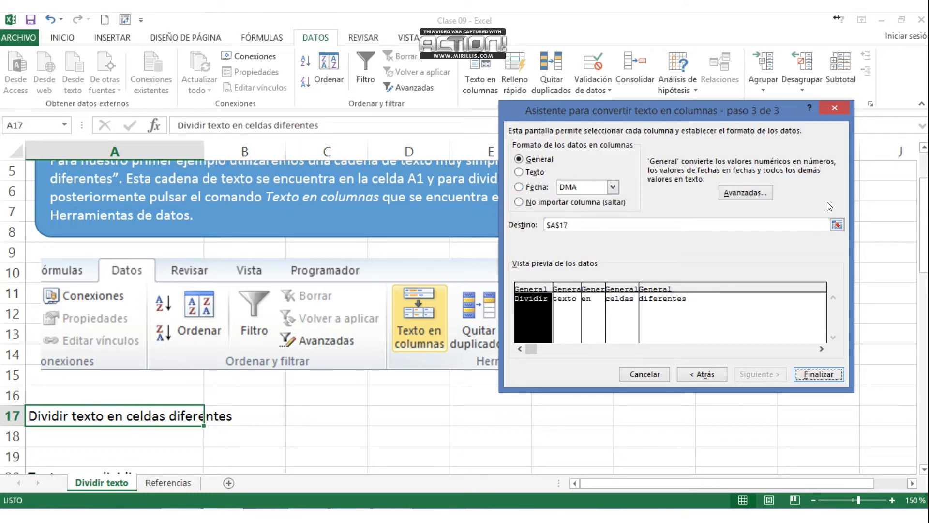
pyautogui.click(837, 226)
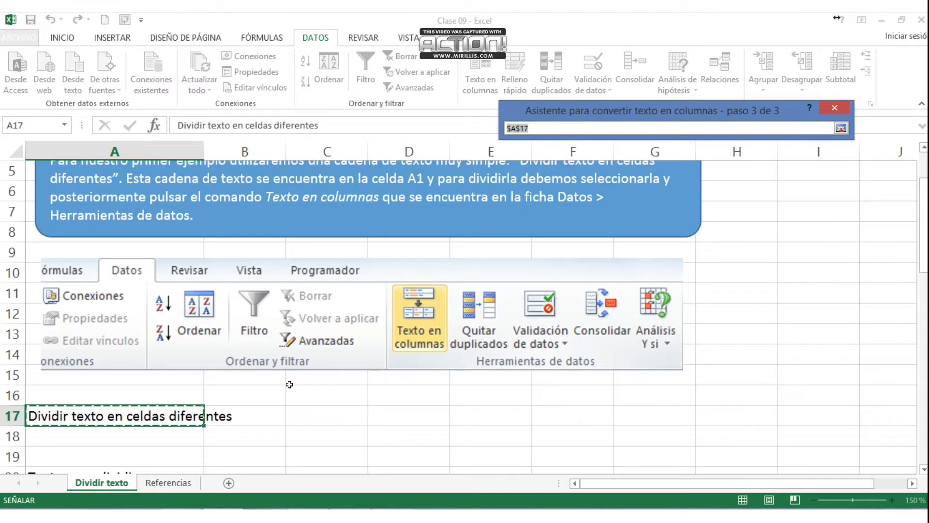
pyautogui.click(249, 411)
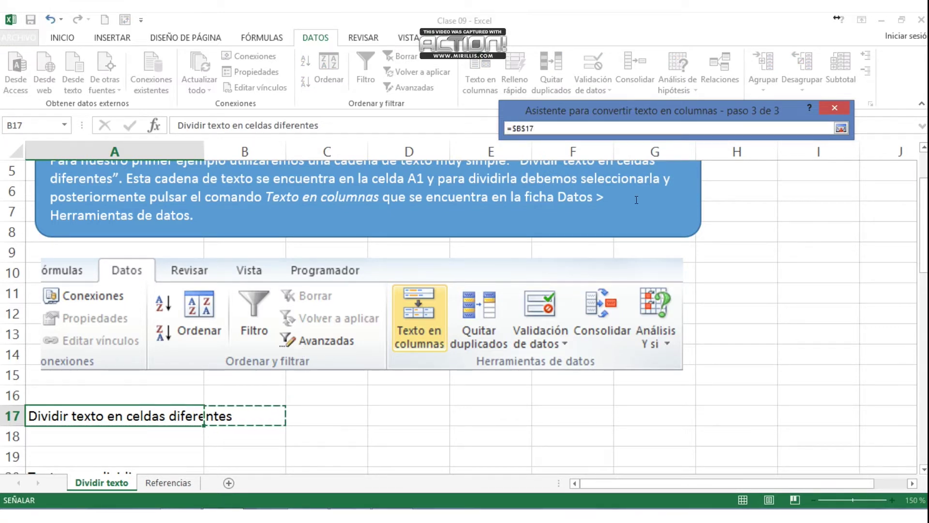
pyautogui.click(841, 128)
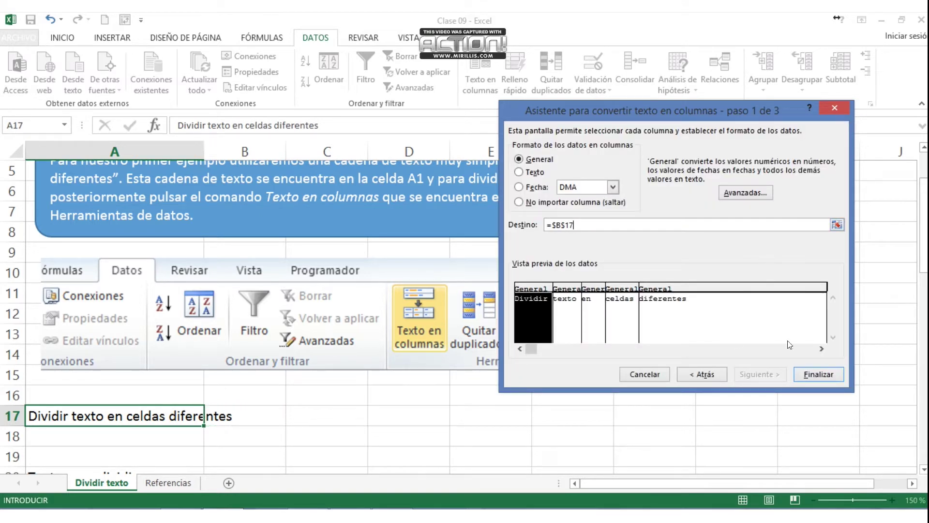
pyautogui.click(822, 373)
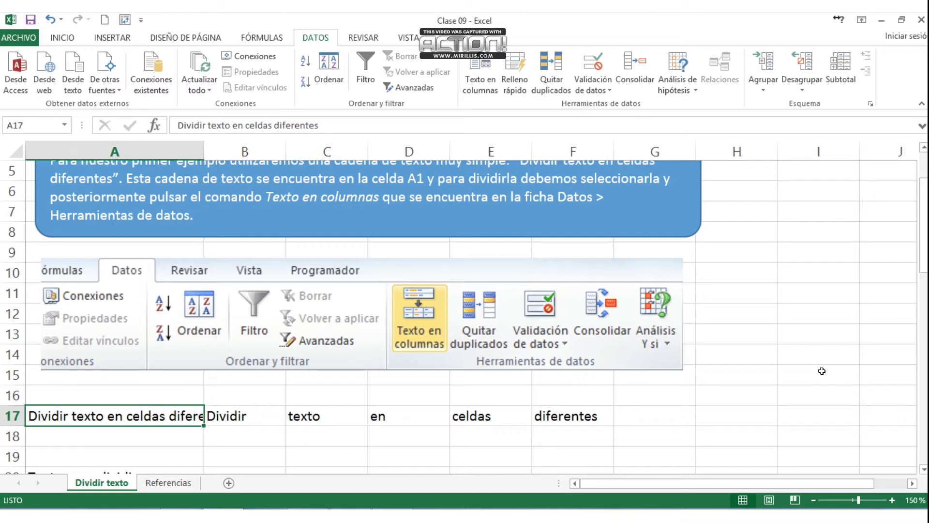
# Widen column A to fit the whole phrase in A17 and check the separated words across B17:F17
pyautogui.doubleClick(200, 145)
pyautogui.moveTo(390, 145); pyautogui.dragTo(286, 151)
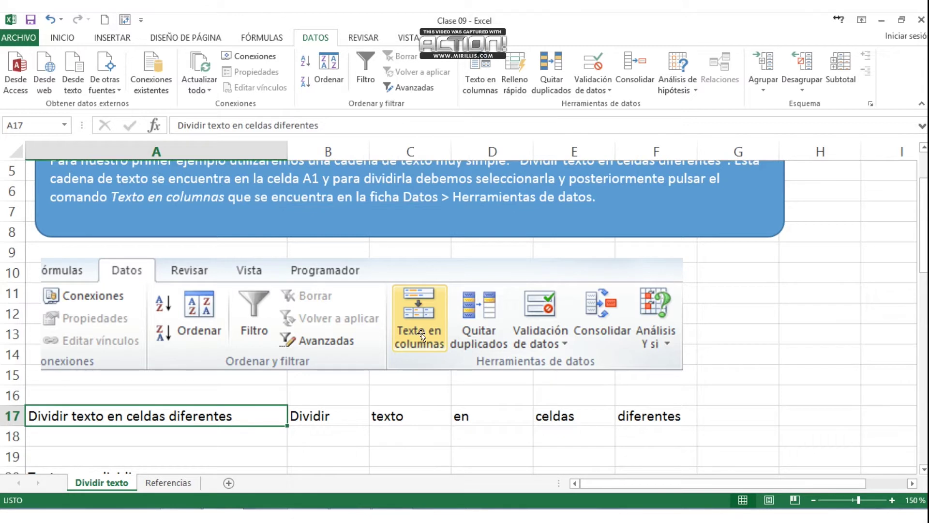
pyautogui.click(346, 415)
pyautogui.click(397, 415)
pyautogui.click(467, 415)
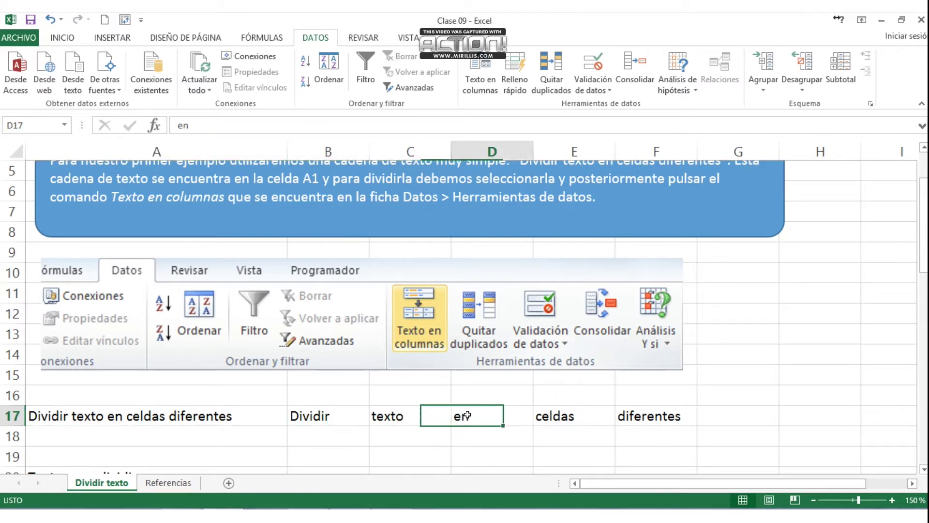
pyautogui.click(564, 414)
pyautogui.click(658, 413)
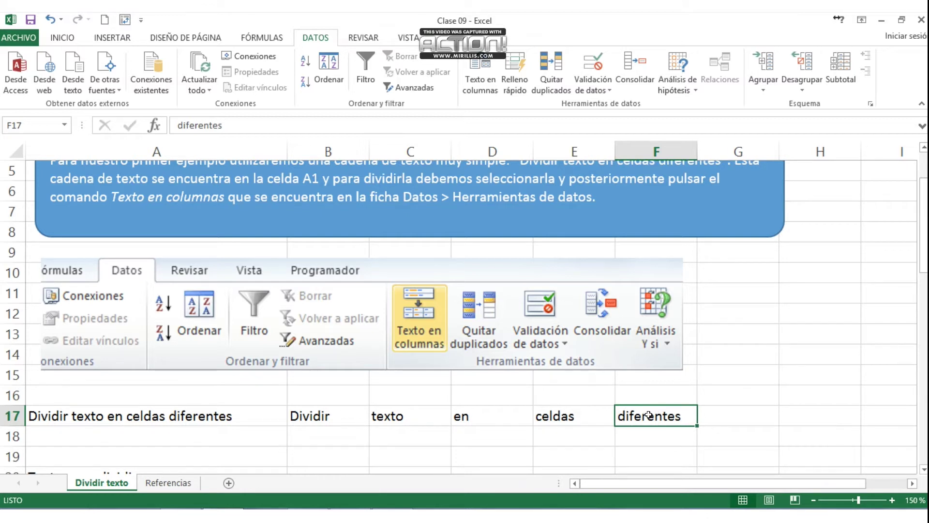
pyautogui.moveTo(657, 412); pyautogui.dragTo(348, 411)
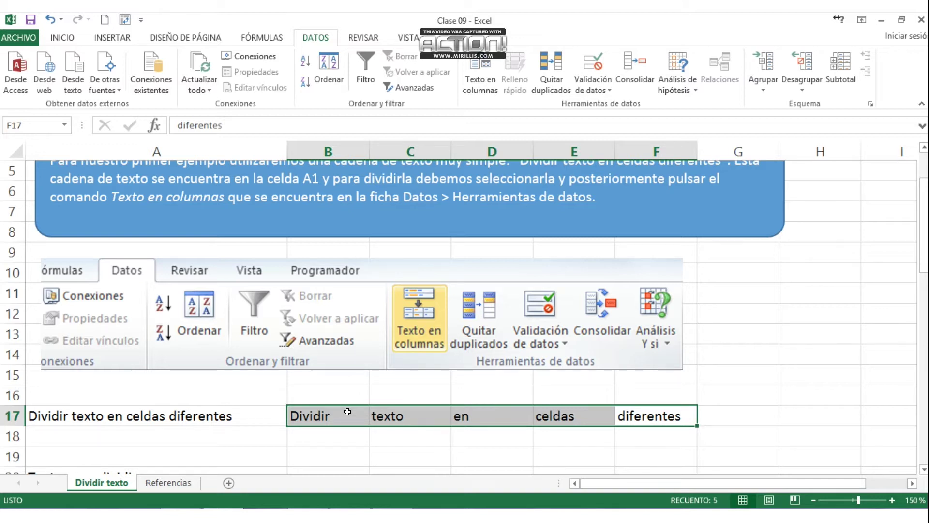
# Review the four short phrases in A20:A23 and narrow column A slightly
pyautogui.moveTo(924, 225); pyautogui.dragTo(927, 263)
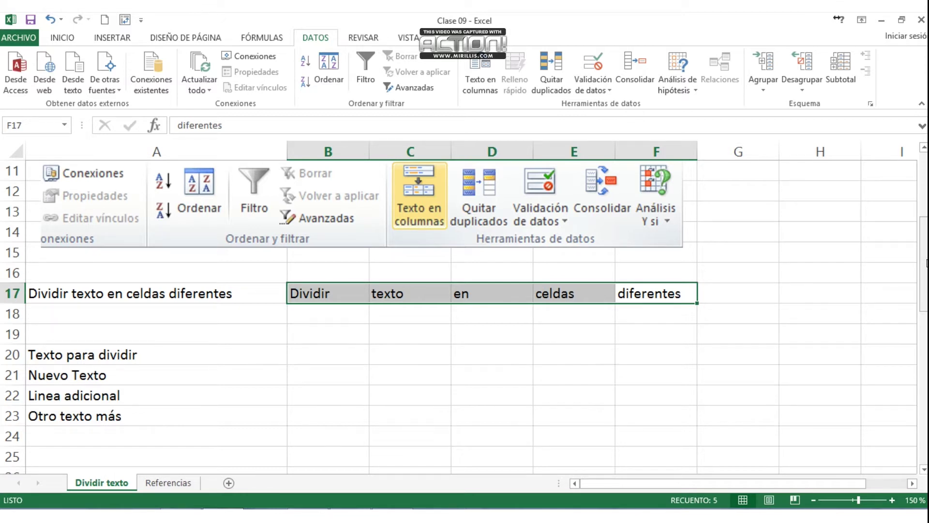
pyautogui.moveTo(927, 262); pyautogui.dragTo(927, 272)
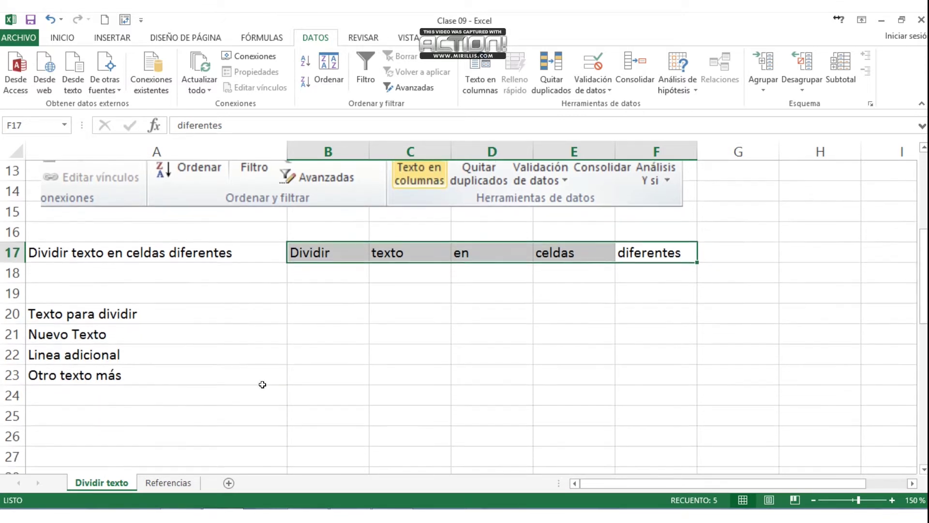
pyautogui.click(130, 315)
pyautogui.click(129, 336)
pyautogui.click(146, 362)
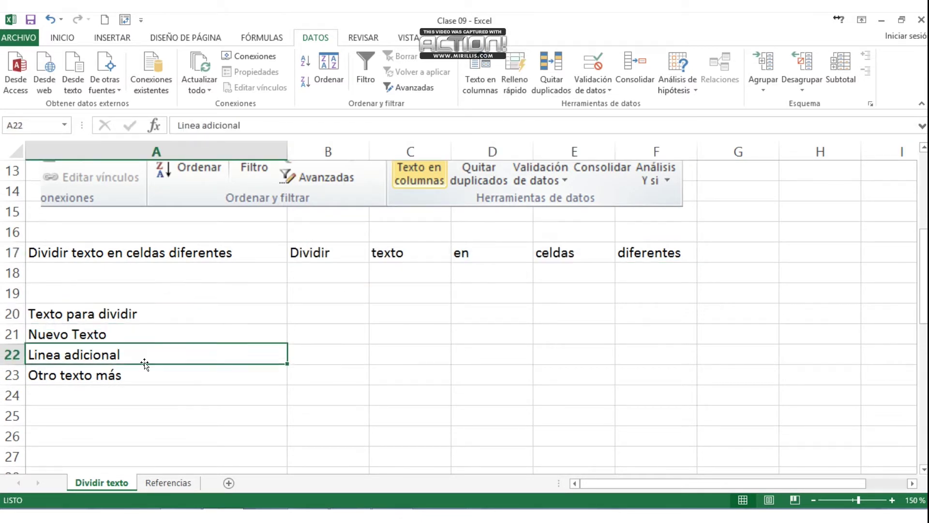
pyautogui.click(153, 377)
pyautogui.click(186, 317)
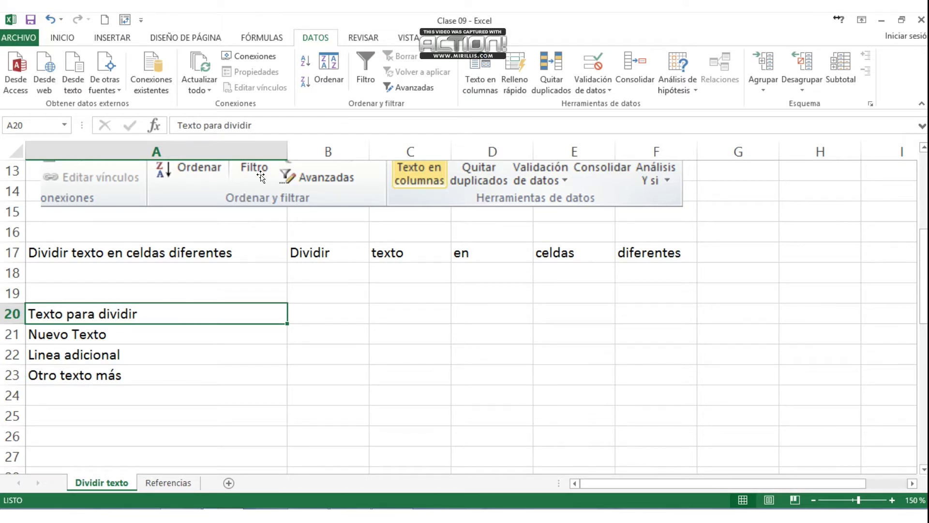
pyautogui.moveTo(288, 148); pyautogui.dragTo(264, 148)
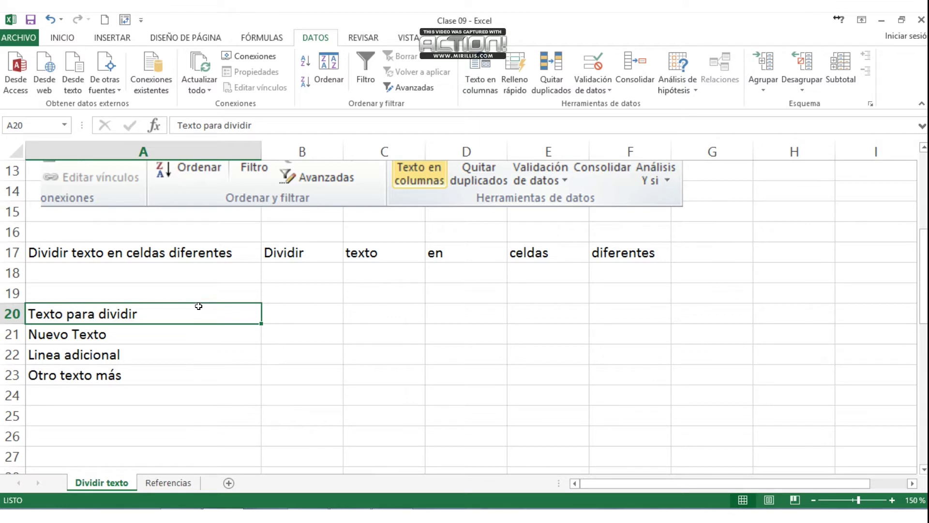
# Split the phrases in A20:A23 with Text to Columns, delimited by spaces, sending the result to B20
pyautogui.moveTo(124, 311); pyautogui.dragTo(127, 371)
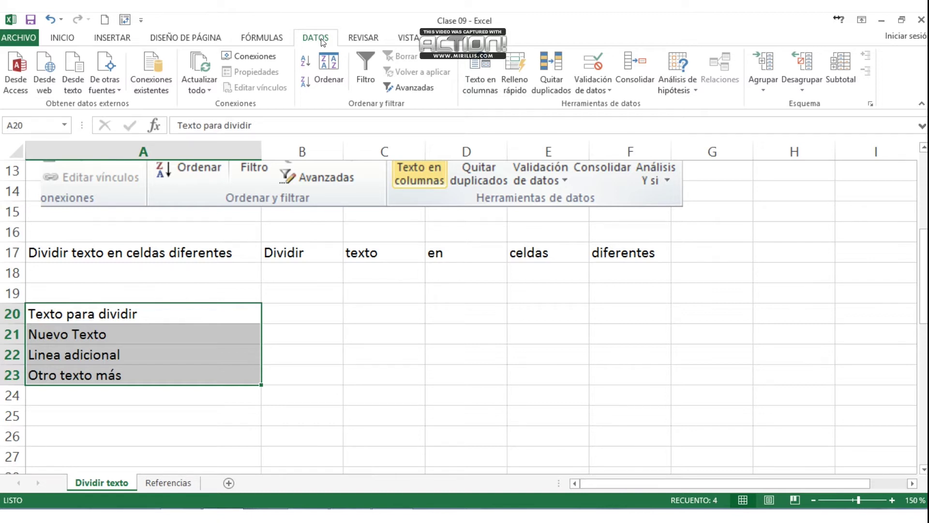
pyautogui.click(481, 71)
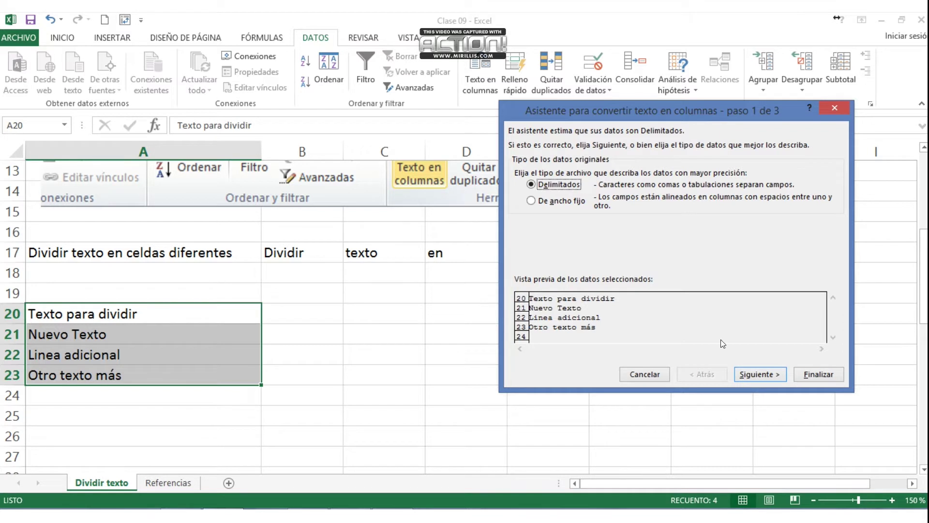
pyautogui.click(761, 373)
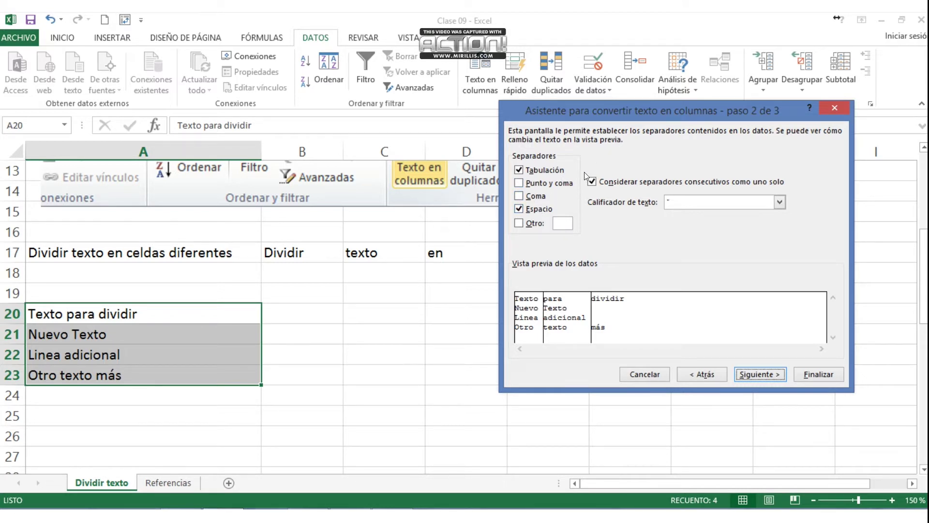
pyautogui.click(759, 375)
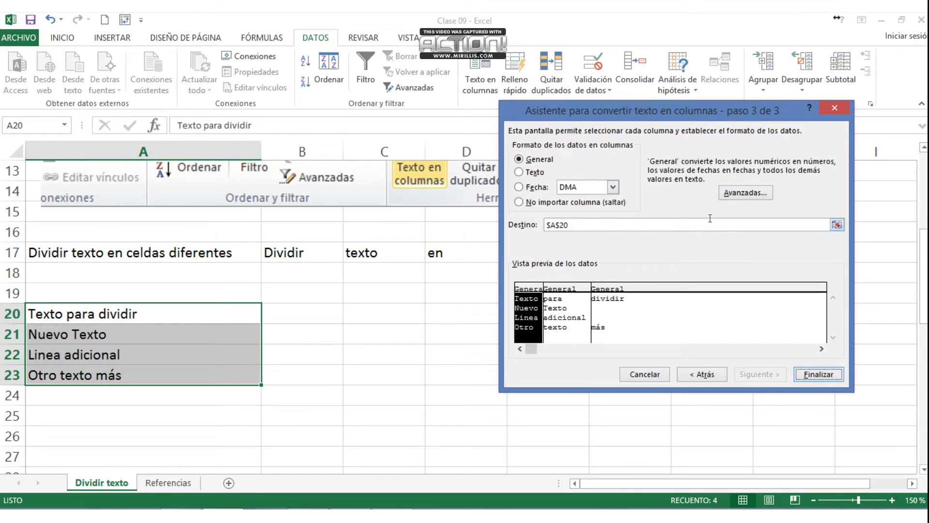
pyautogui.click(837, 224)
pyautogui.click(296, 313)
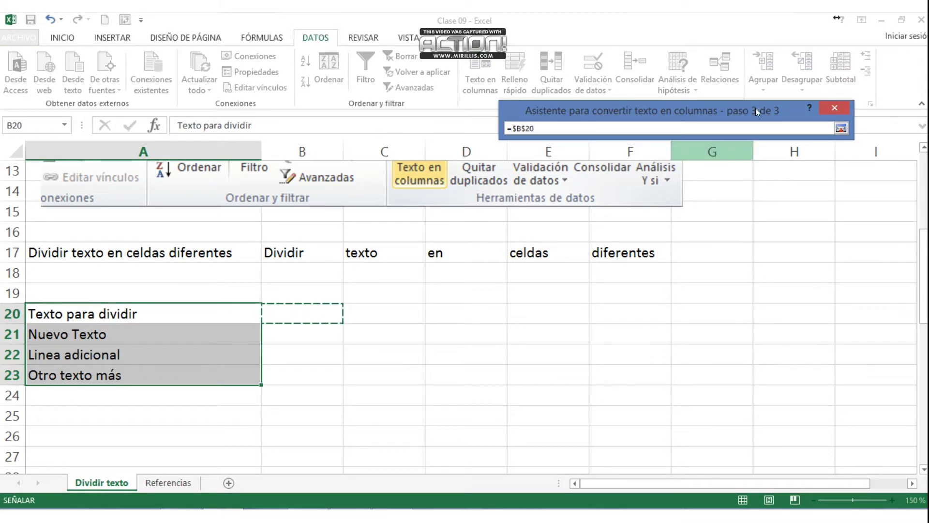
pyautogui.click(841, 128)
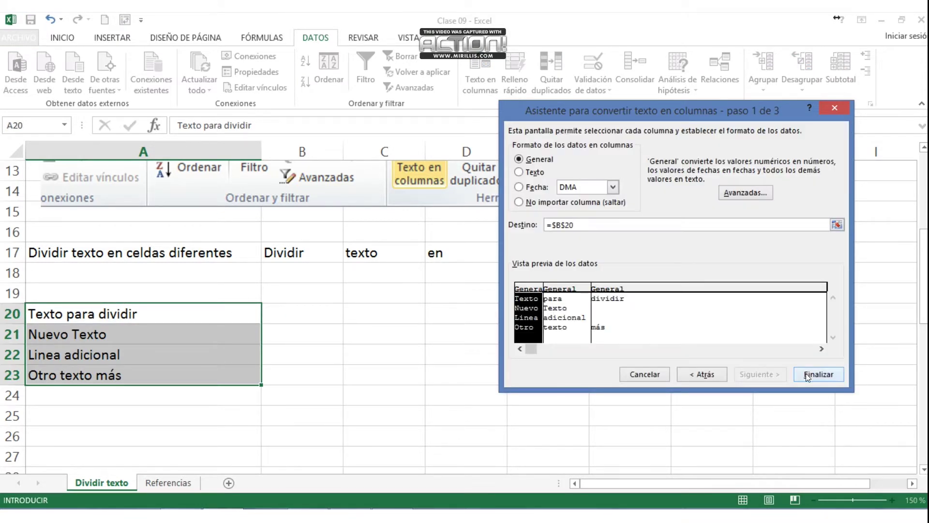
pyautogui.click(805, 374)
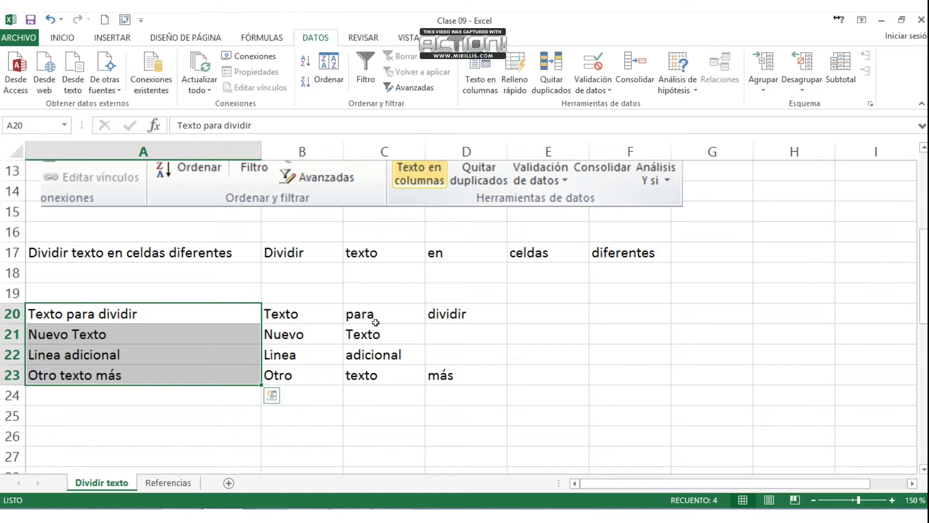
pyautogui.click(663, 355)
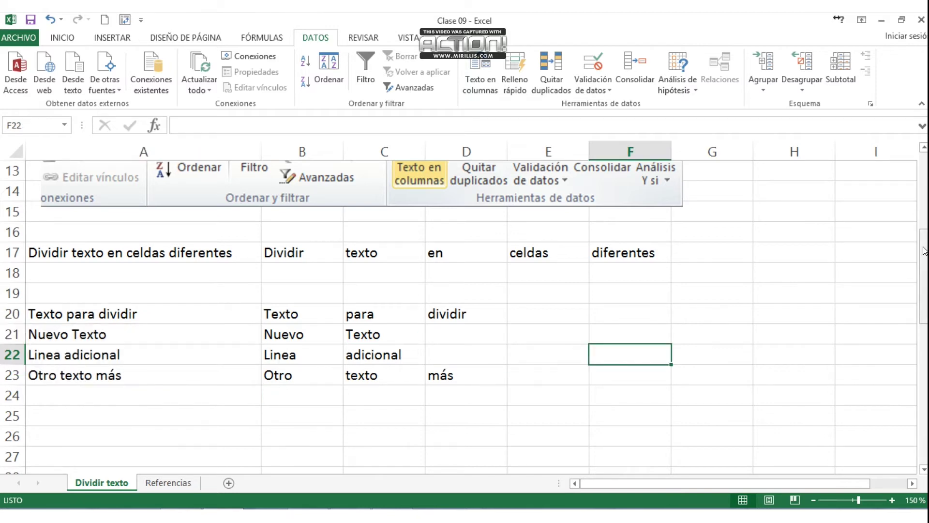
# Bring the Participantes table with its Apellidos and Nombre columns into view
pyautogui.moveTo(925, 250); pyautogui.dragTo(925, 349)
pyautogui.click(924, 469)
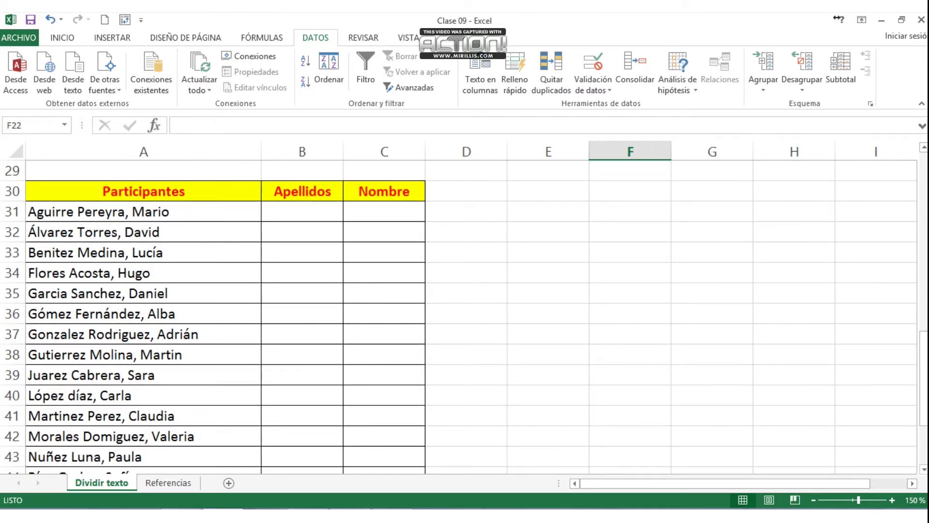
pyautogui.click(392, 515)
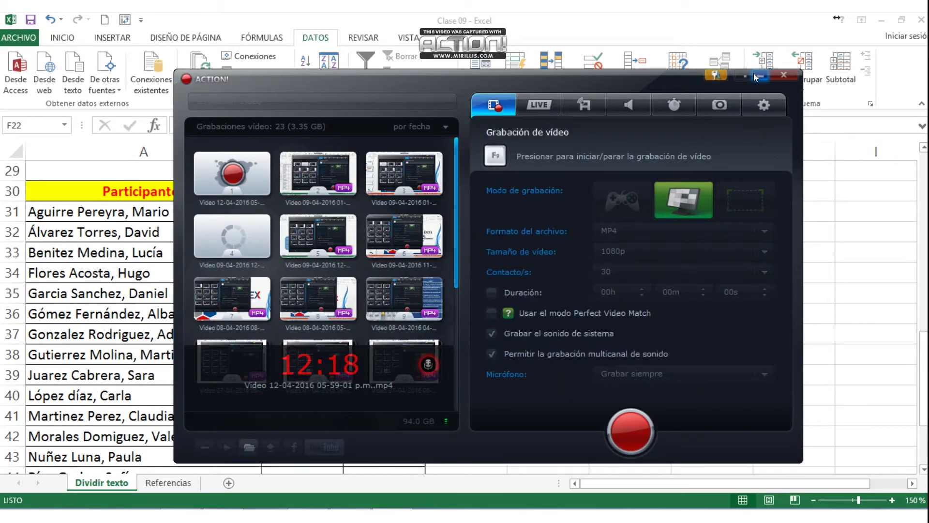
pyautogui.click(759, 75)
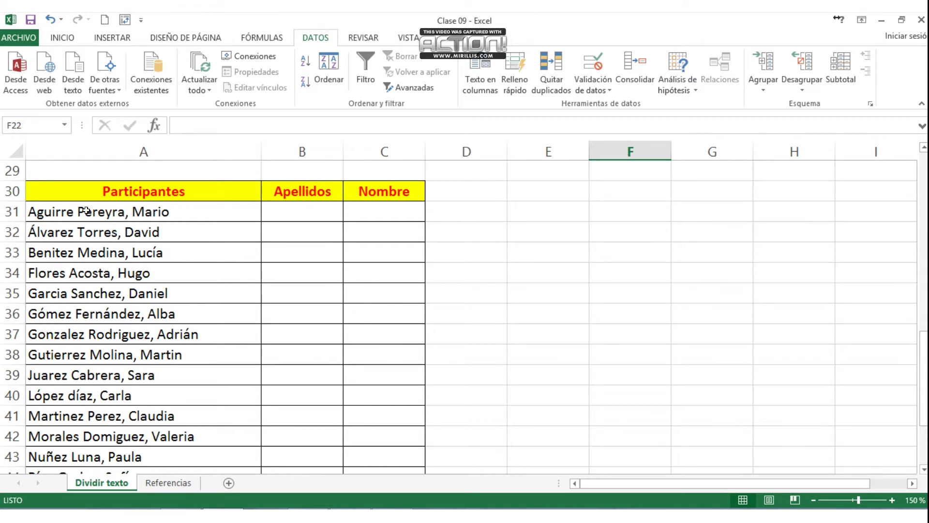
# Start Text to Columns on the participants in A31:A49 as delimited data, with the comma instead of the space as separator
pyautogui.moveTo(86, 211); pyautogui.dragTo(127, 397)
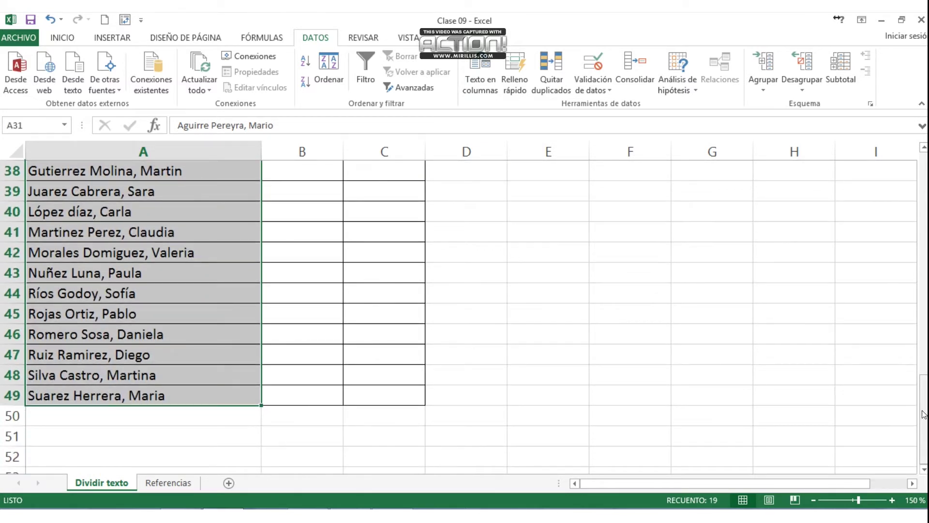
pyautogui.moveTo(923, 396); pyautogui.dragTo(922, 353)
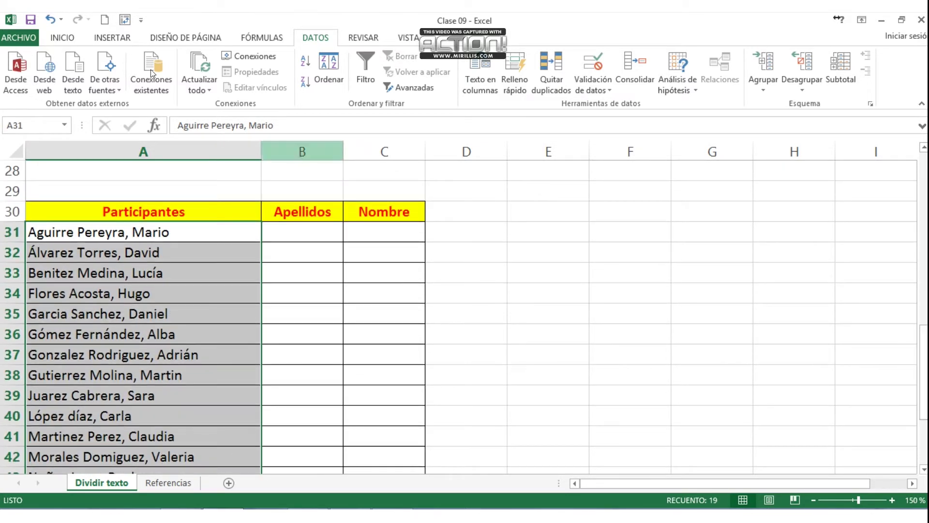
pyautogui.click(57, 37)
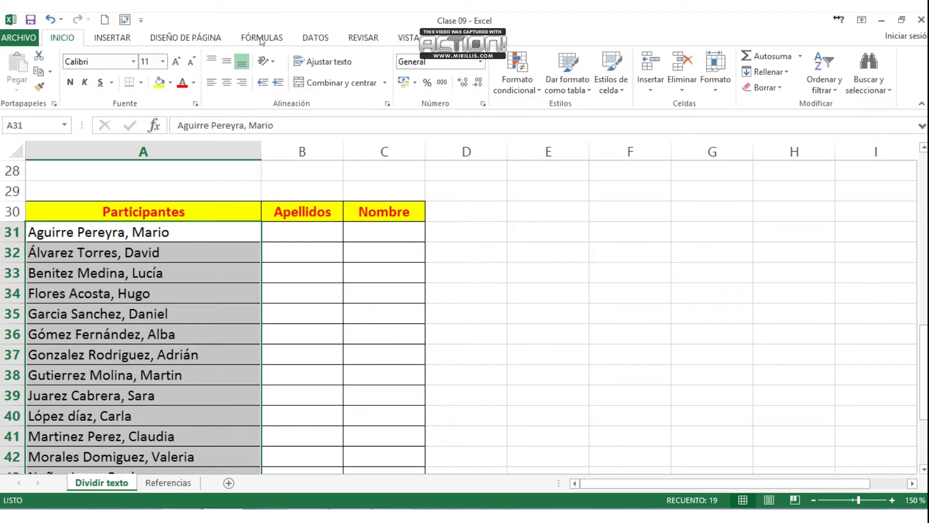
pyautogui.click(325, 36)
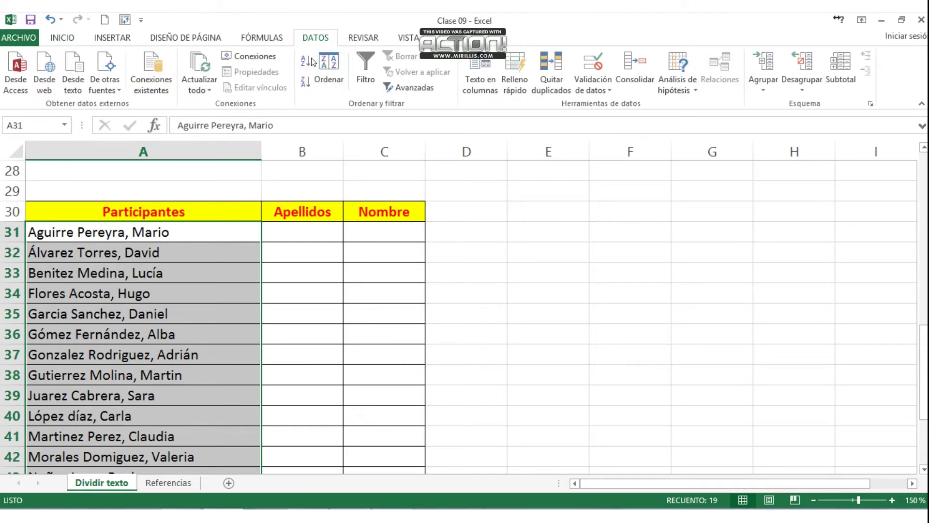
pyautogui.click(483, 66)
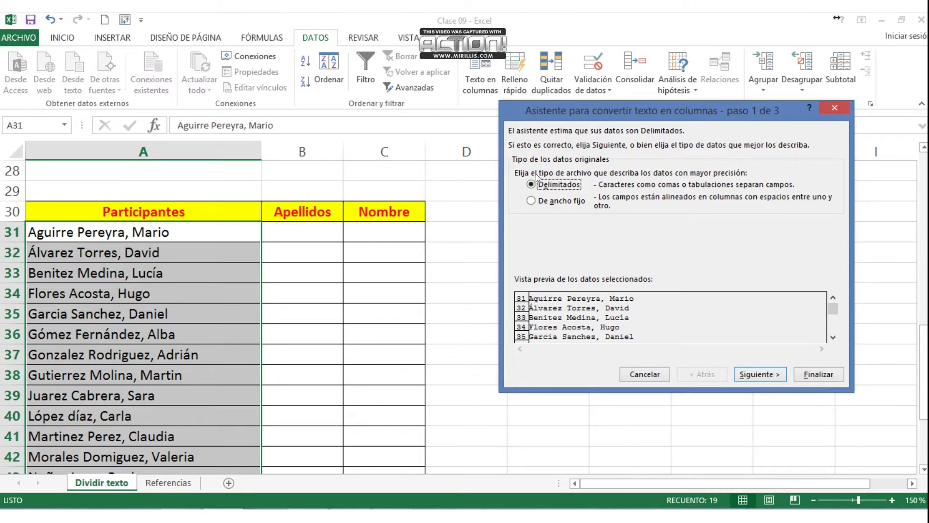
pyautogui.click(765, 379)
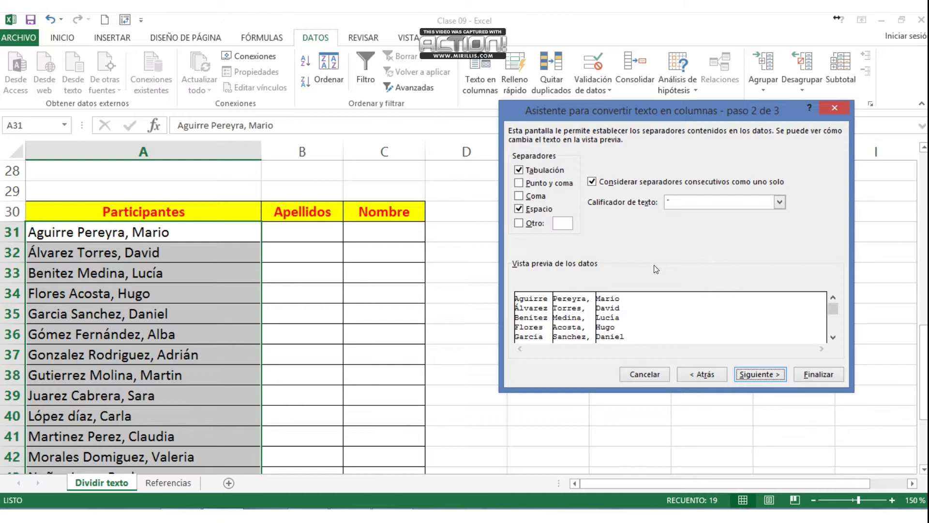
pyautogui.click(520, 209)
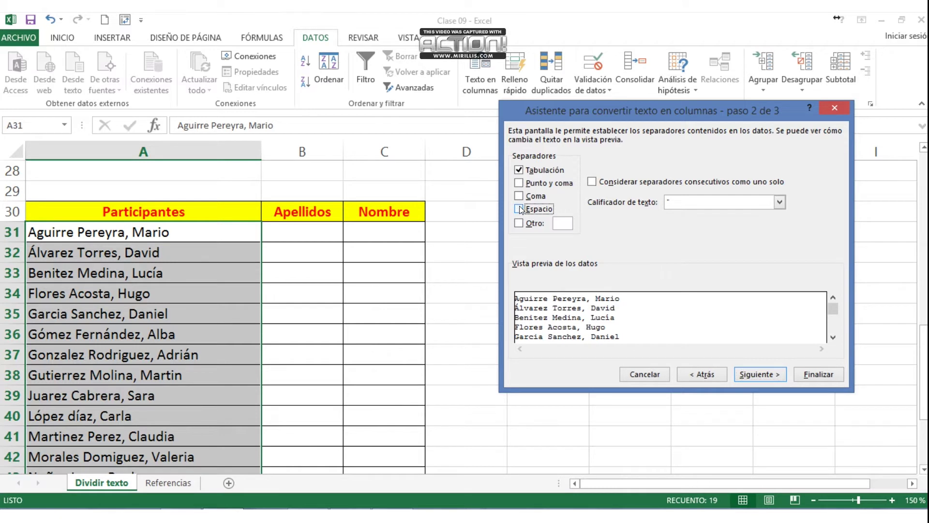
pyautogui.click(519, 197)
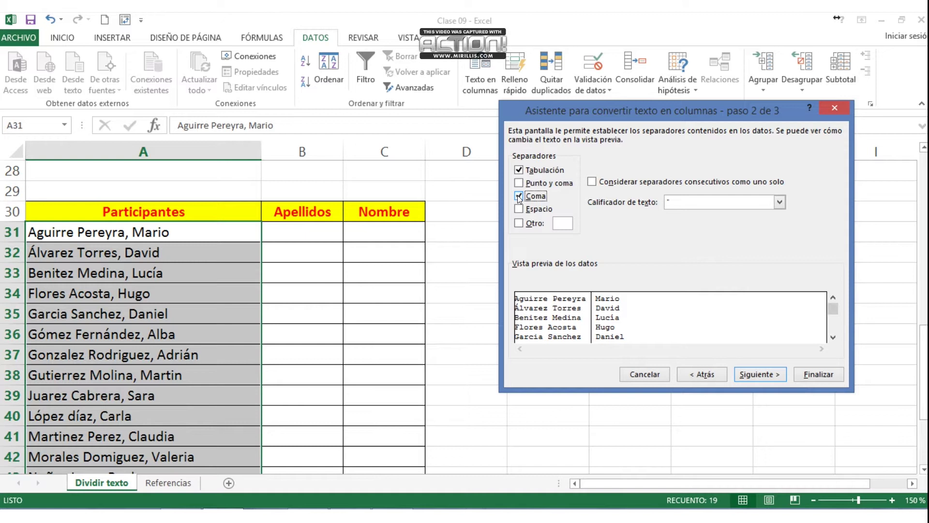
# Compare the split preview using the space as separator and go back to the comma
pyautogui.click(519, 196)
pyautogui.click(519, 208)
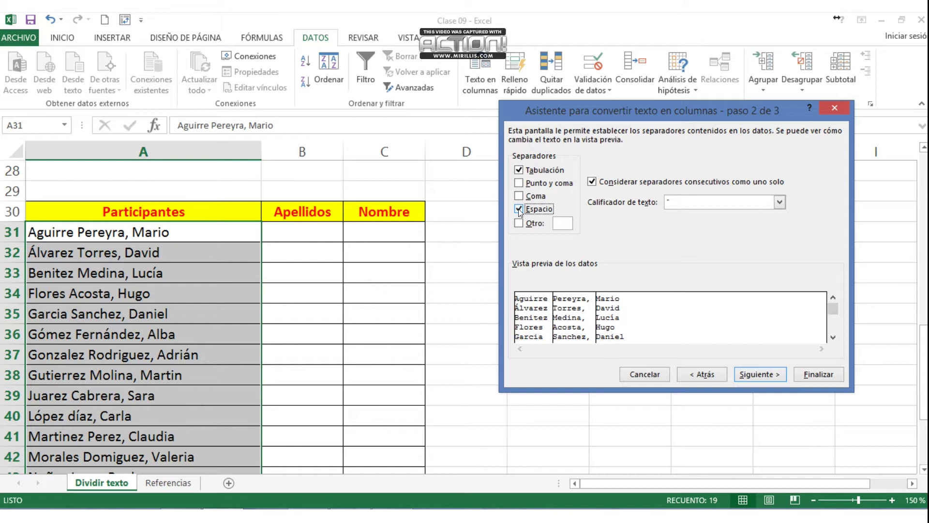
pyautogui.click(518, 209)
pyautogui.click(518, 196)
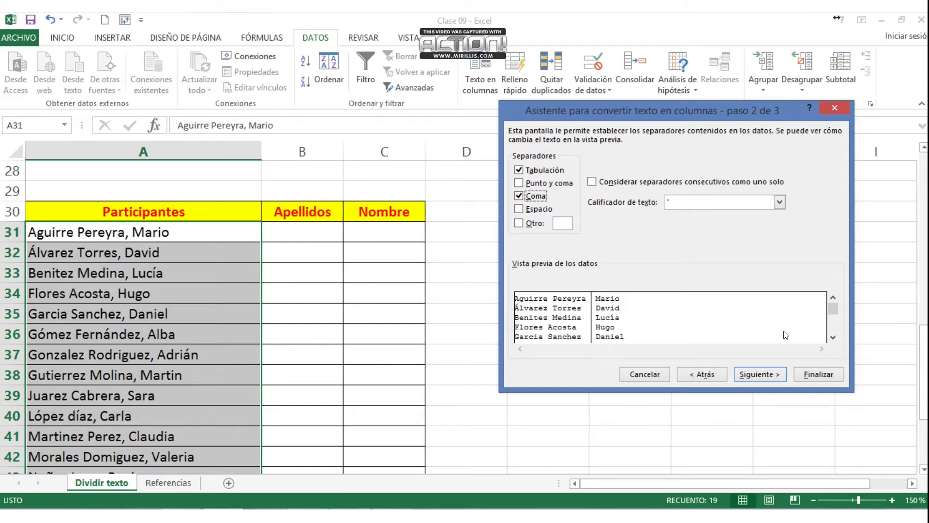
# Send the split names to B31, accept replacing the existing data, and widen the Apellidos column to fit the surnames
pyautogui.click(772, 370)
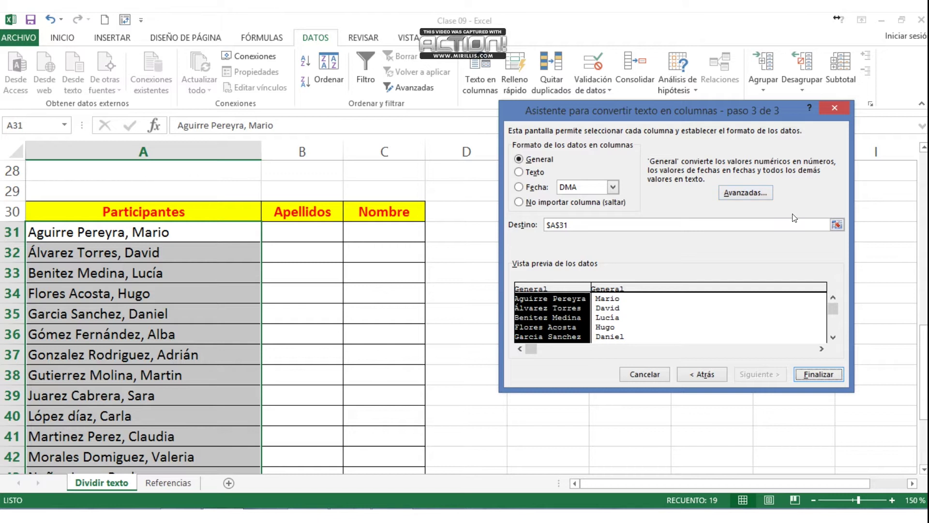
pyautogui.click(837, 225)
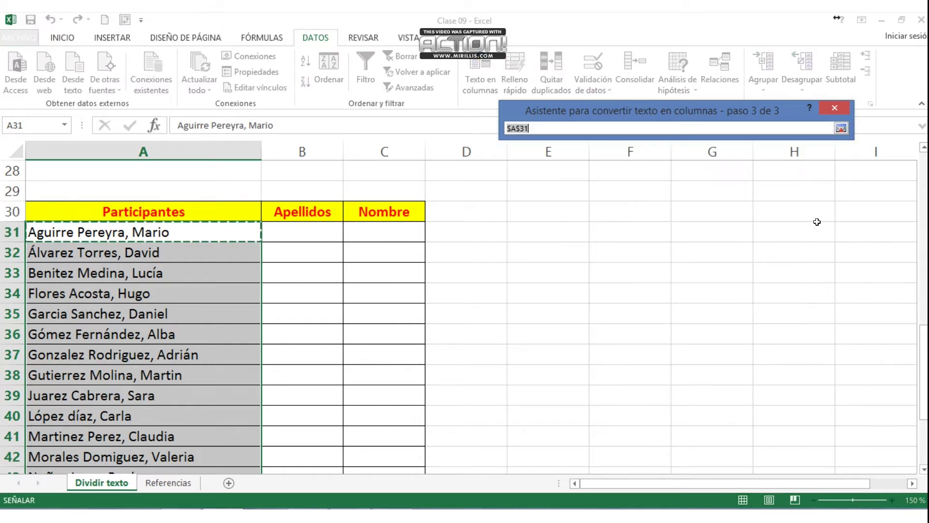
pyautogui.click(316, 226)
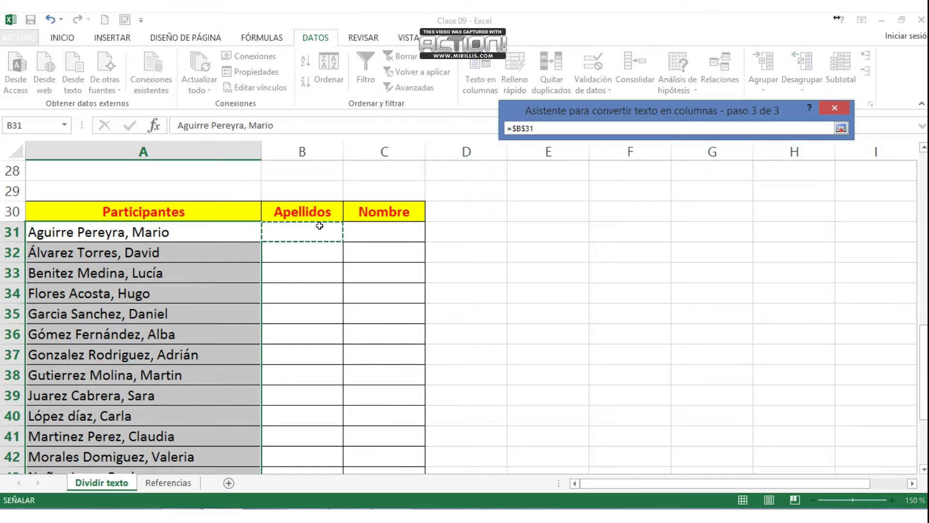
pyautogui.click(837, 130)
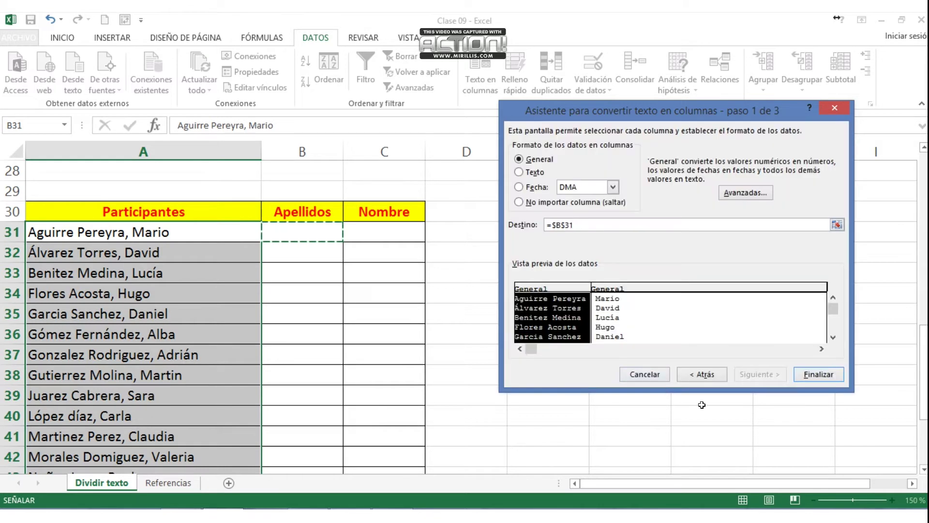
pyautogui.click(819, 373)
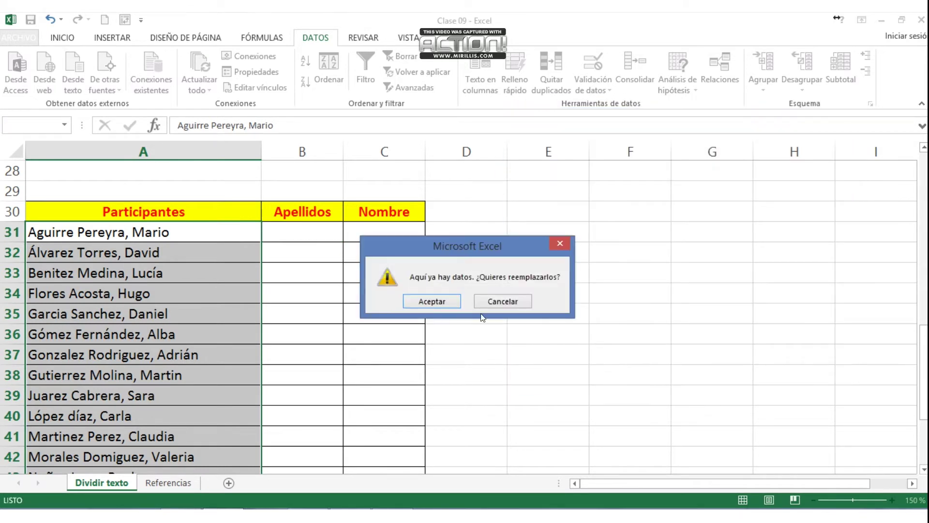
pyautogui.click(432, 302)
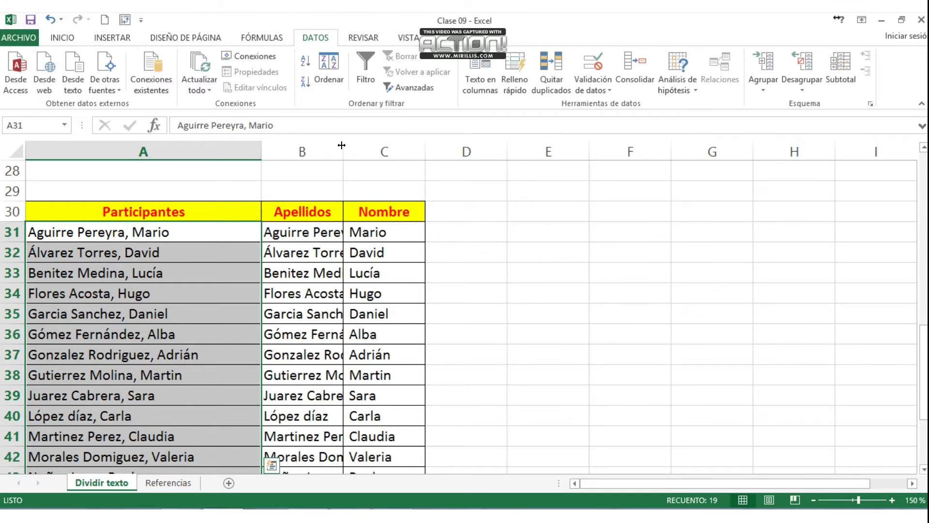
pyautogui.moveTo(341, 145); pyautogui.dragTo(420, 146)
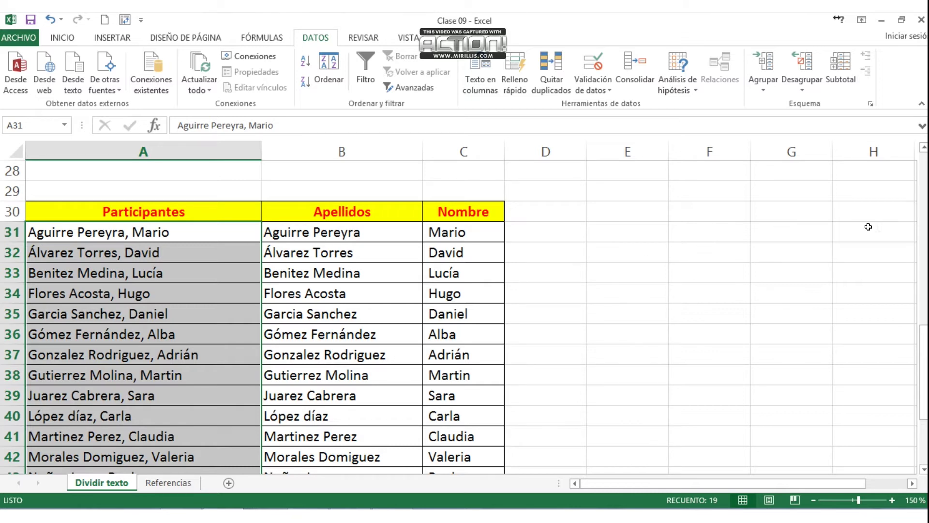
pyautogui.moveTo(924, 364); pyautogui.dragTo(924, 372)
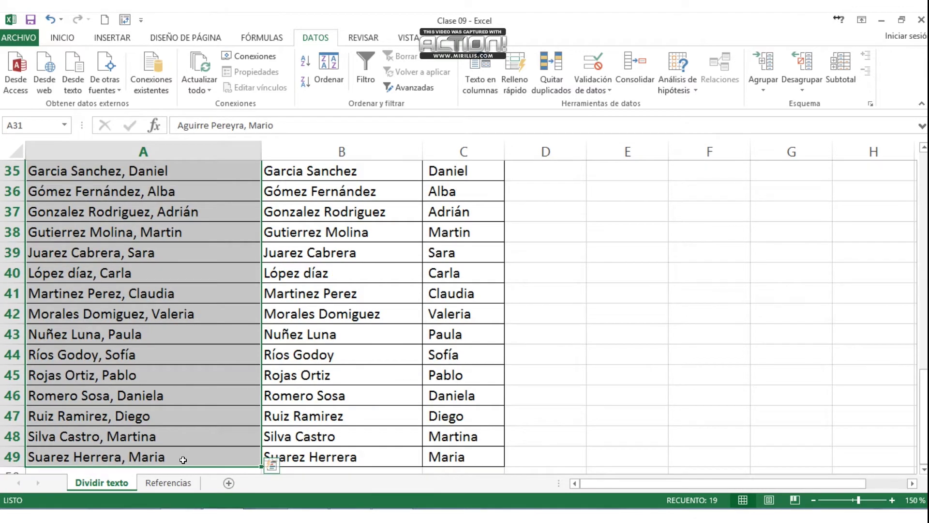
# Switch to the Referencias sheet with the monthly sales table
pyautogui.click(170, 483)
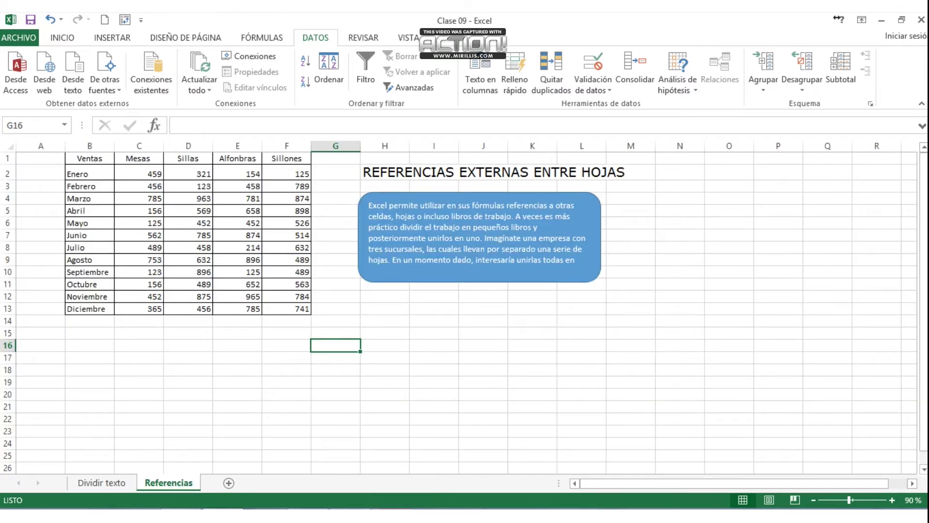
pyautogui.click(393, 514)
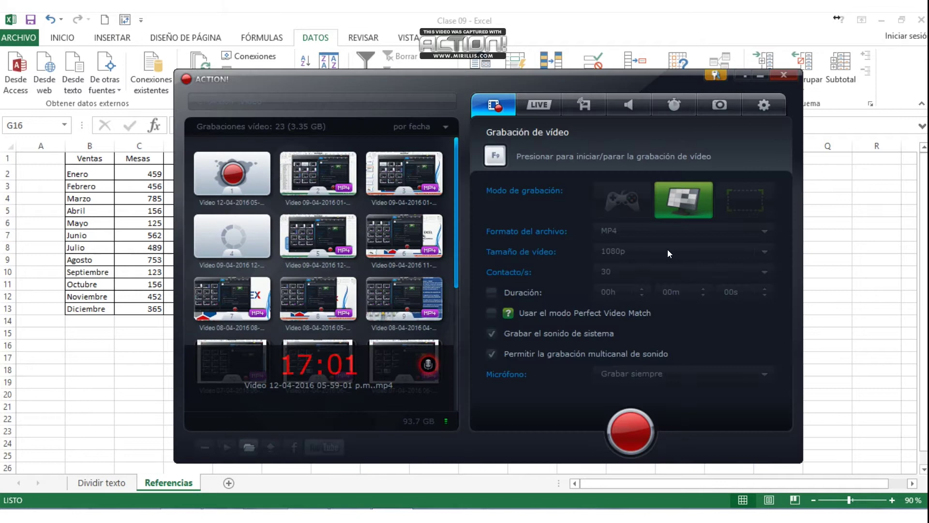
pyautogui.click(759, 74)
pyautogui.click(821, 298)
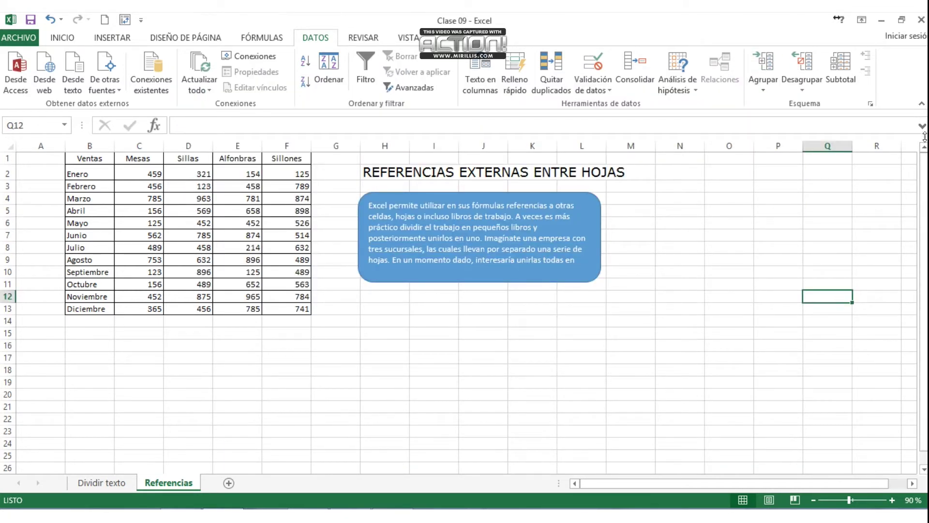
pyautogui.moveTo(432, 393); pyautogui.dragTo(426, 380)
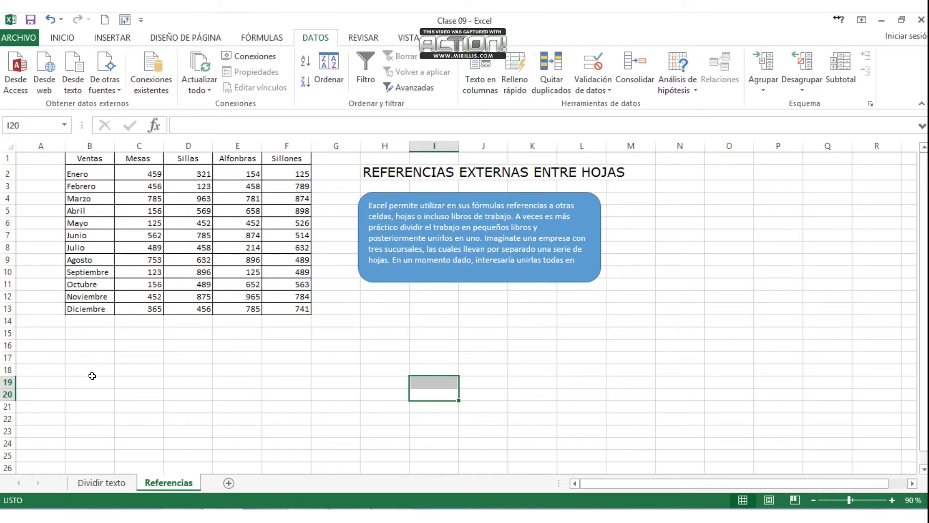
# Enter 23 in B20 and 20 in C20, below the sales table
pyautogui.click(85, 394)
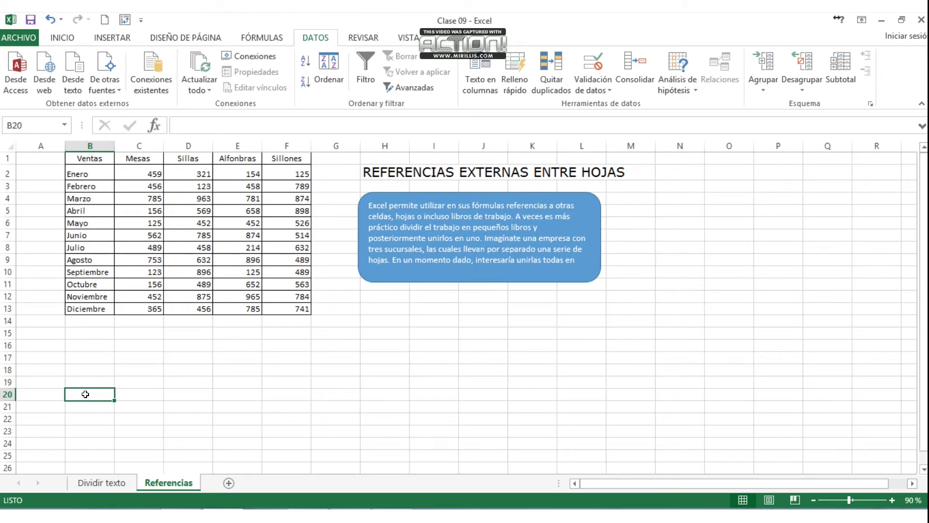
pyautogui.write('23')
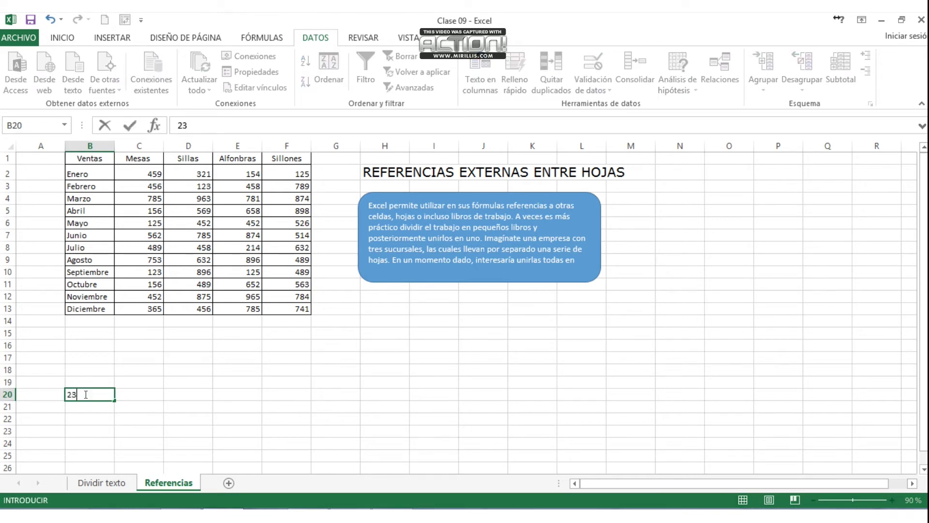
pyautogui.click(132, 396)
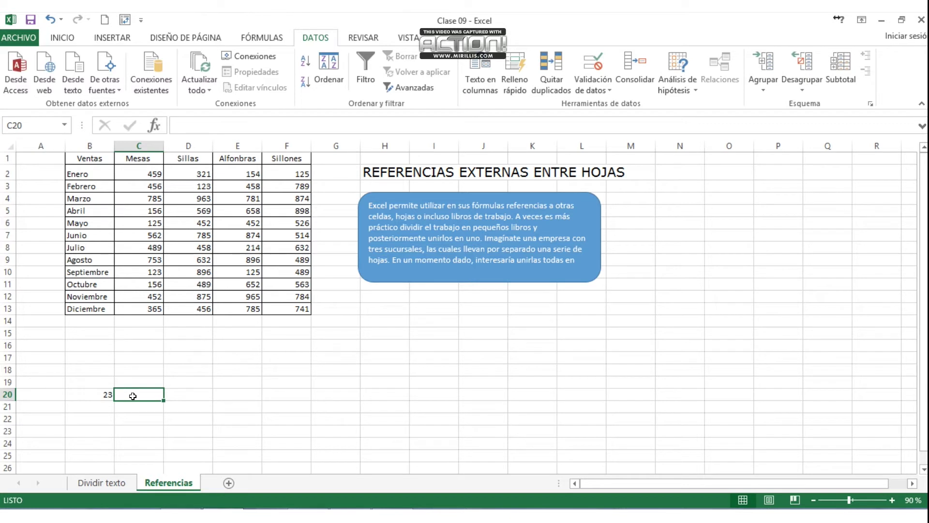
pyautogui.write('20')
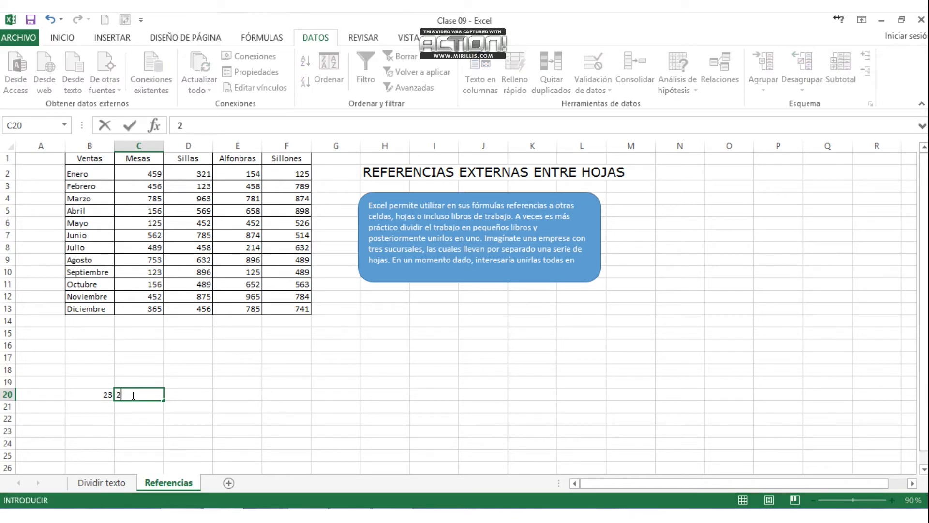
# Add the two numbers in D20 with the formula =SUMA(B20:C20)
pyautogui.click(183, 393)
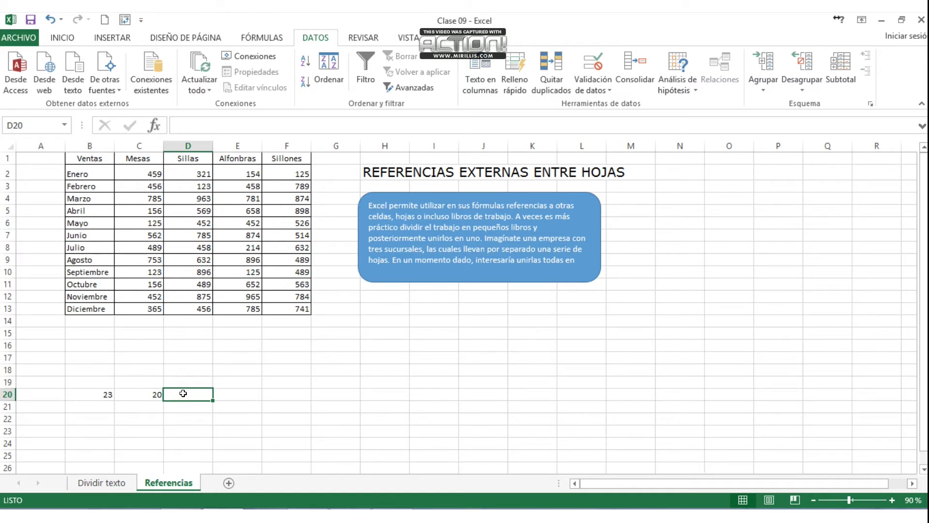
pyautogui.write('=SUMA')
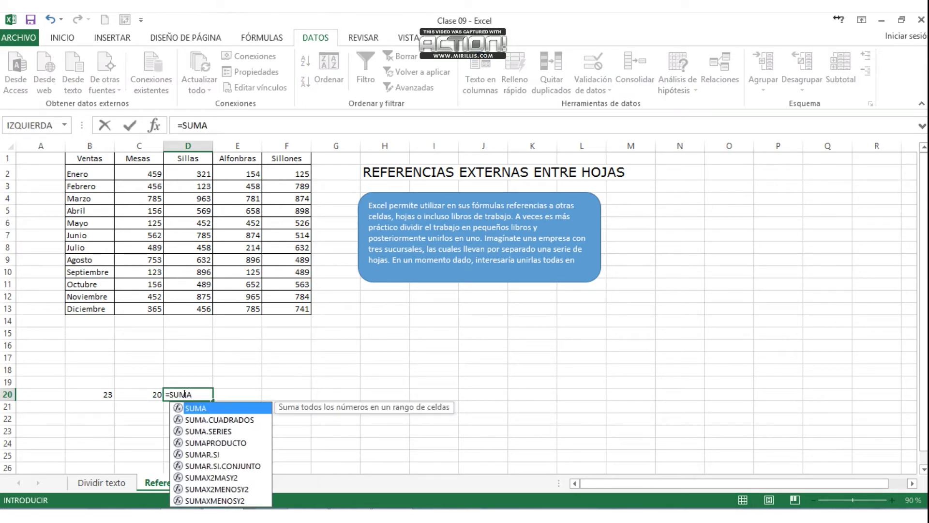
pyautogui.write('(')
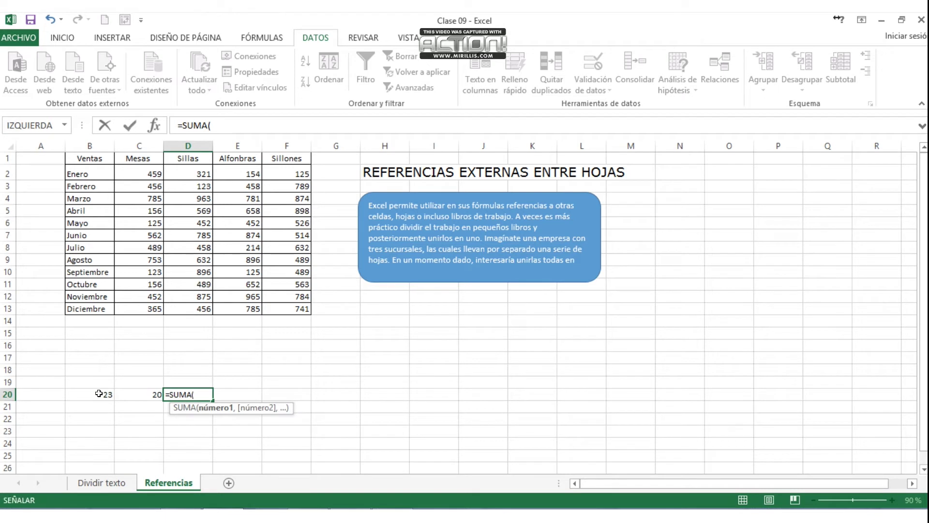
pyautogui.moveTo(99, 393); pyautogui.dragTo(120, 391)
pyautogui.write(')')
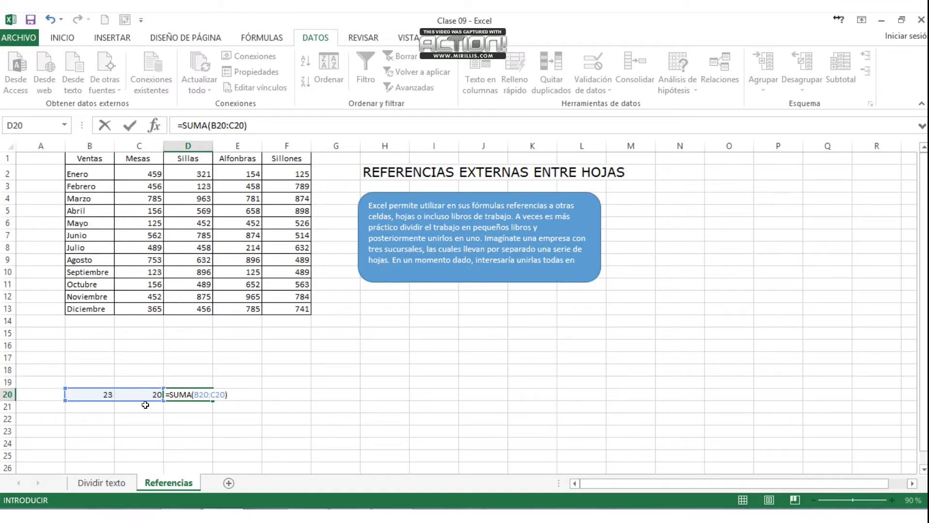
pyautogui.press('Return')
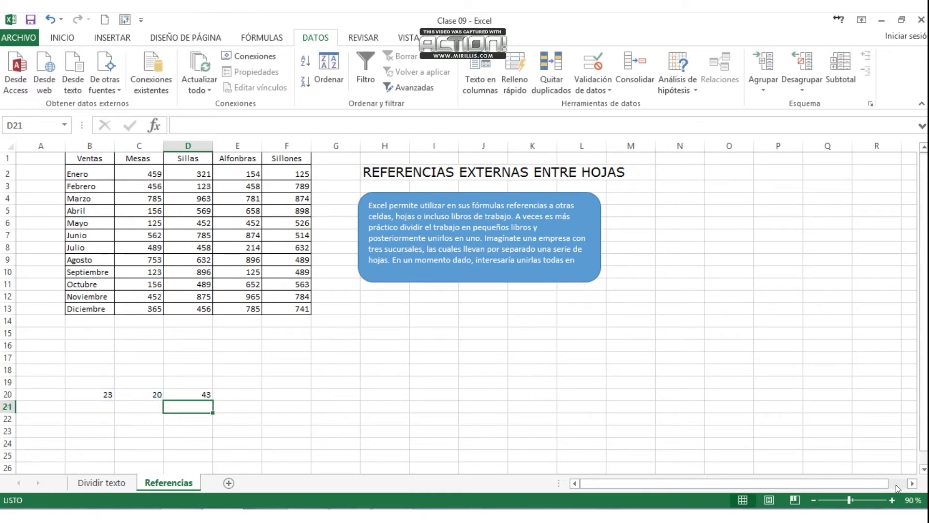
# Zoom the sheet to 120% and make the blue text box taller so its whole paragraph can be read
pyautogui.click(892, 500)
pyautogui.click(892, 500)
pyautogui.click(892, 499)
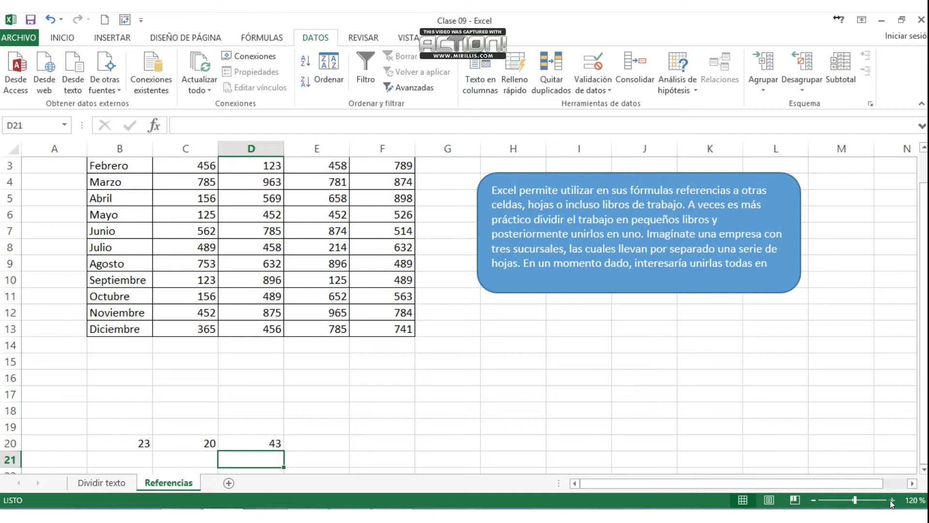
pyautogui.click(733, 287)
pyautogui.moveTo(635, 288); pyautogui.dragTo(642, 306)
pyautogui.click(615, 357)
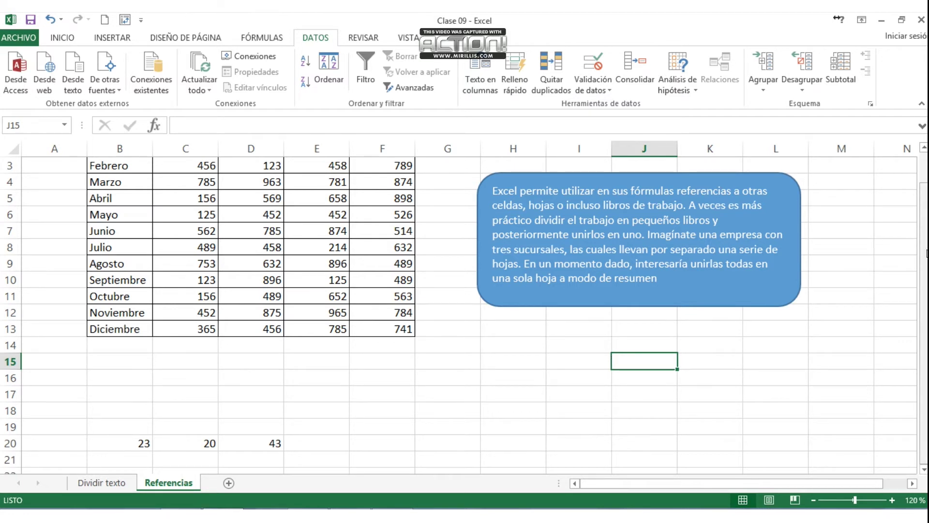
pyautogui.scroll(1, 925, 253)
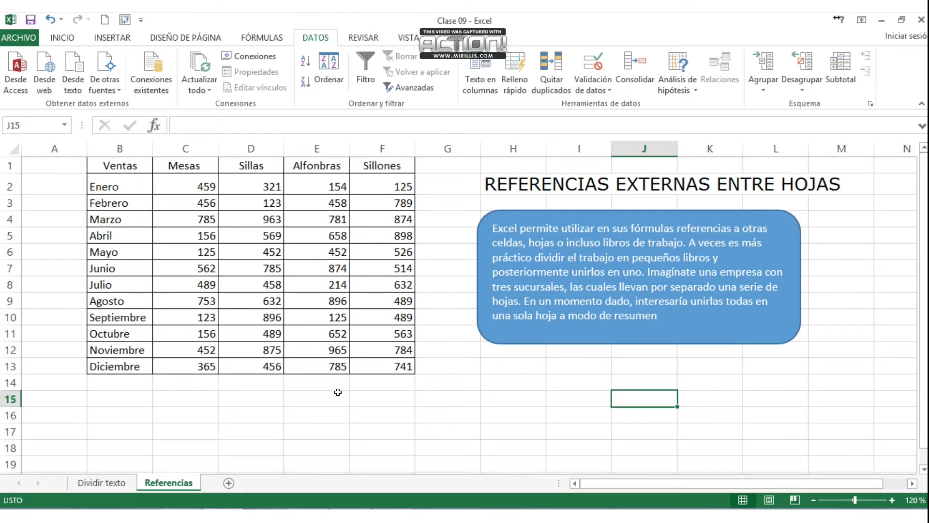
pyautogui.moveTo(924, 232); pyautogui.dragTo(924, 242)
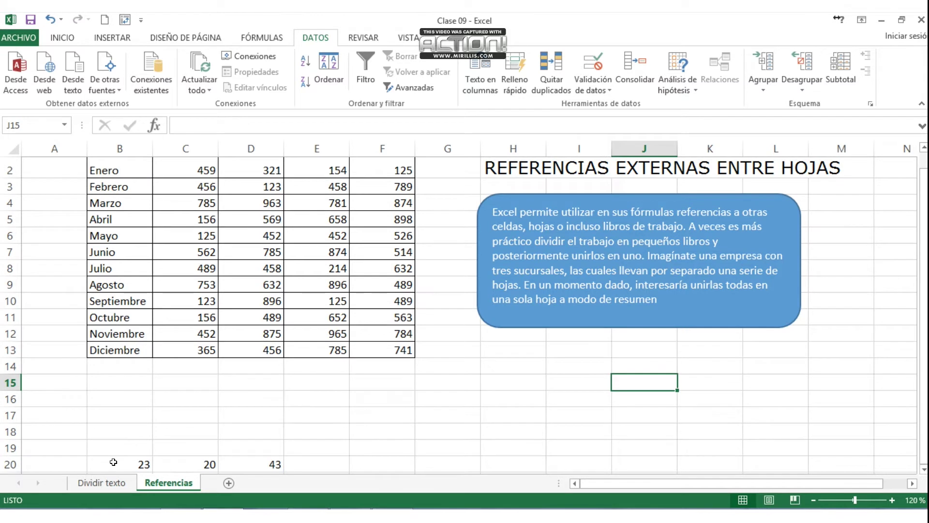
# Add a new blank worksheet after the Referencias sheet
pyautogui.click(268, 466)
pyautogui.click(448, 398)
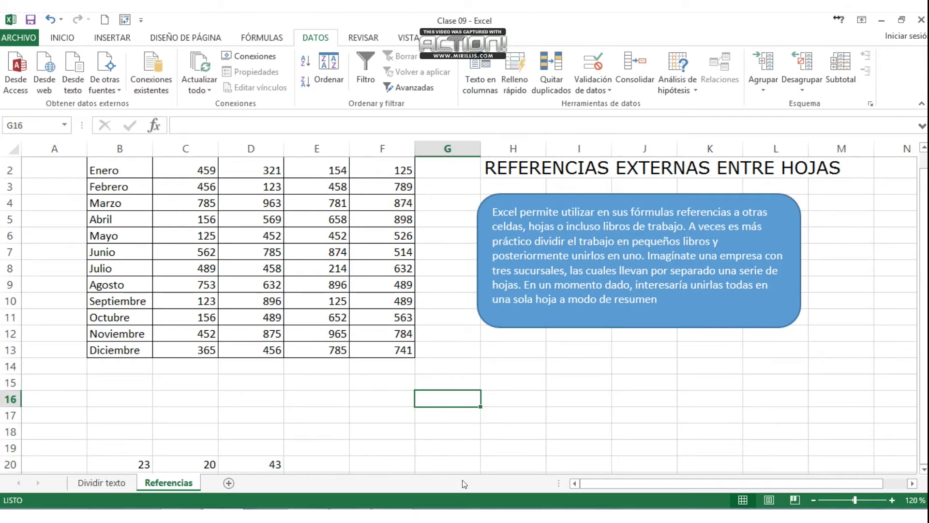
pyautogui.click(229, 482)
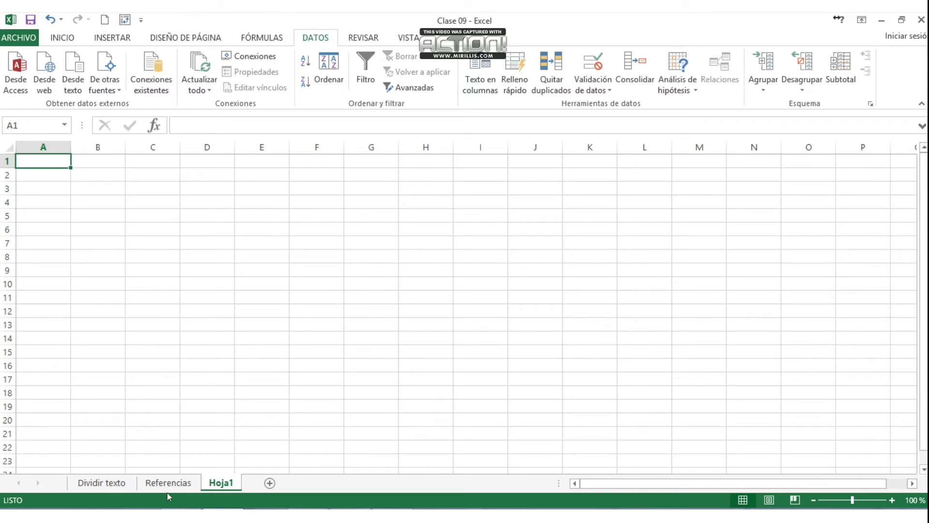
# Copy the Ventas month column B1:B13 from Referencias to B1 of Hoja1 and end copy mode
pyautogui.click(178, 482)
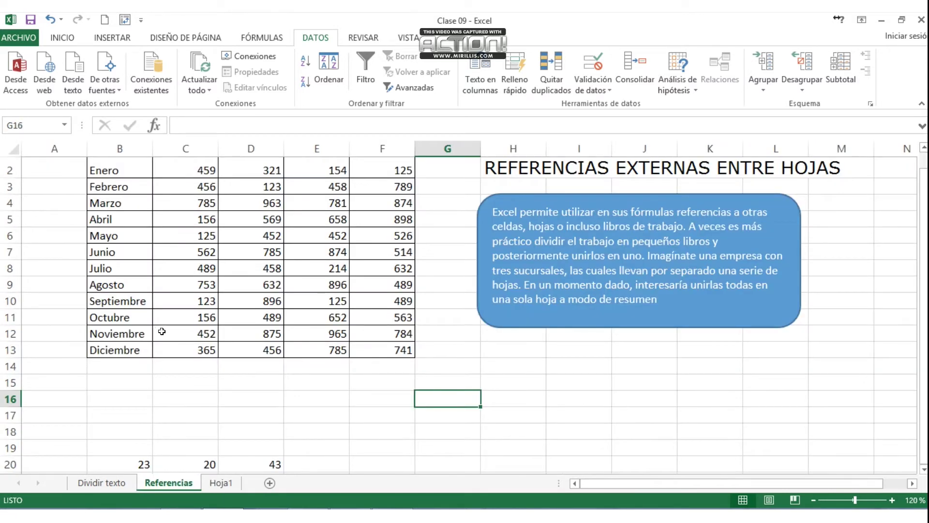
pyautogui.moveTo(926, 218); pyautogui.dragTo(926, 219)
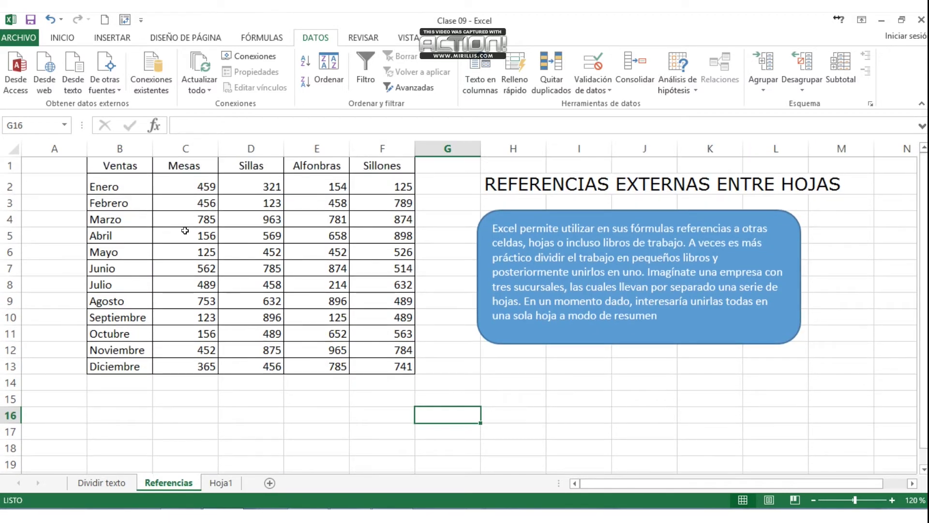
pyautogui.moveTo(116, 167); pyautogui.dragTo(119, 359)
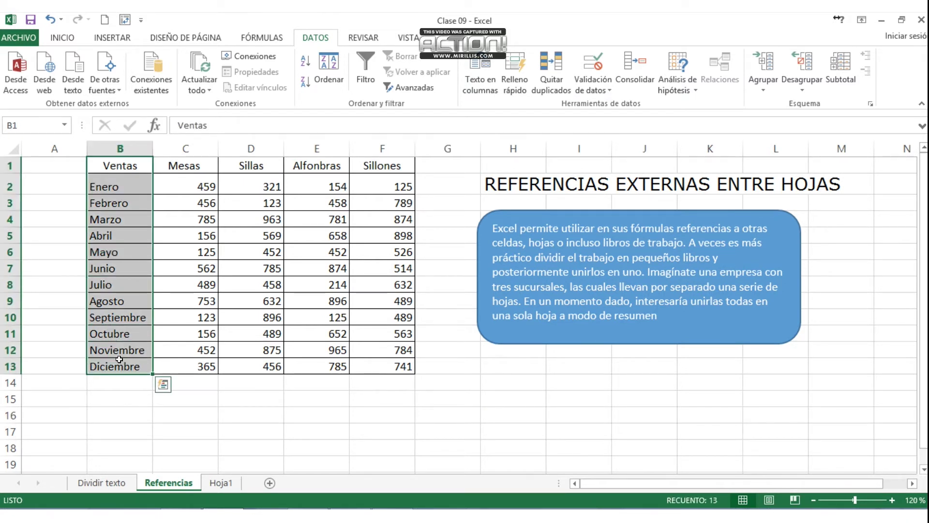
pyautogui.hotkey('ctrl', 'c')
pyautogui.click(221, 482)
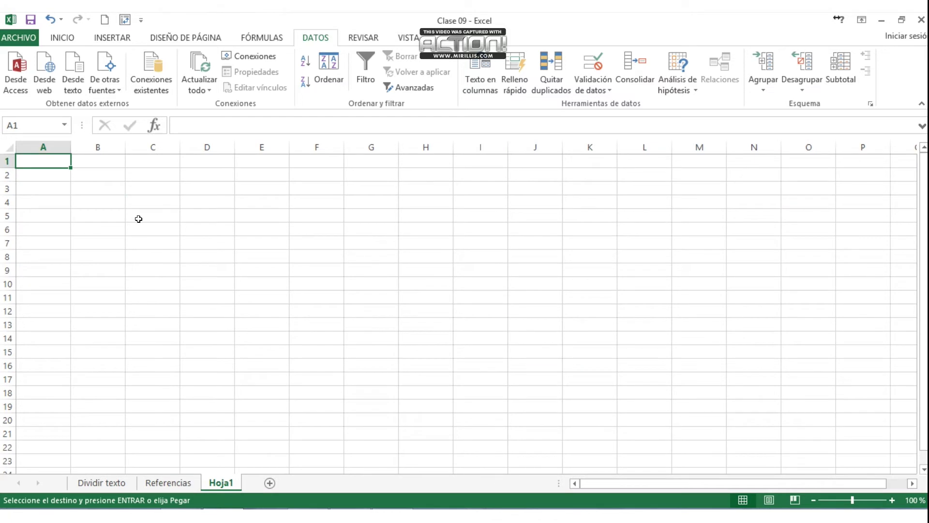
pyautogui.click(97, 155)
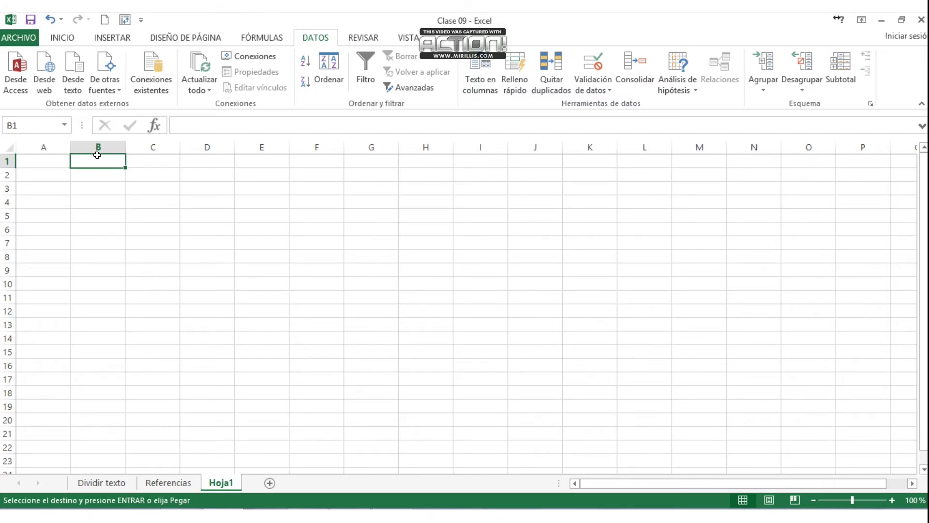
pyautogui.hotkey('ctrl', 'v')
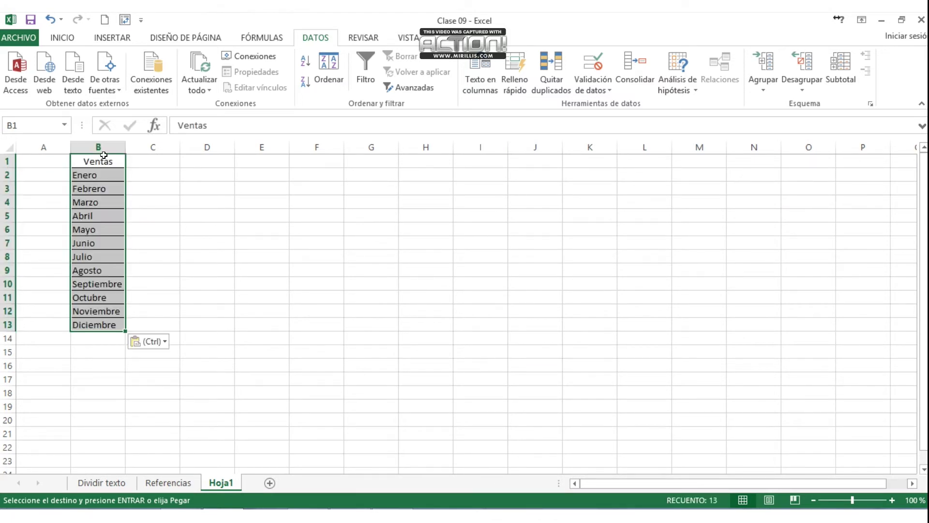
pyautogui.click(152, 180)
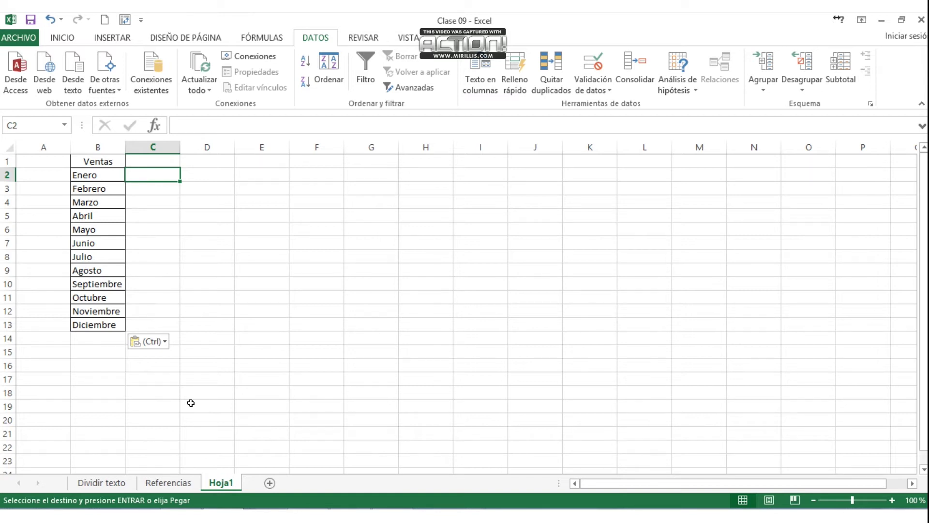
pyautogui.click(167, 483)
pyautogui.click(158, 427)
pyautogui.press('Escape')
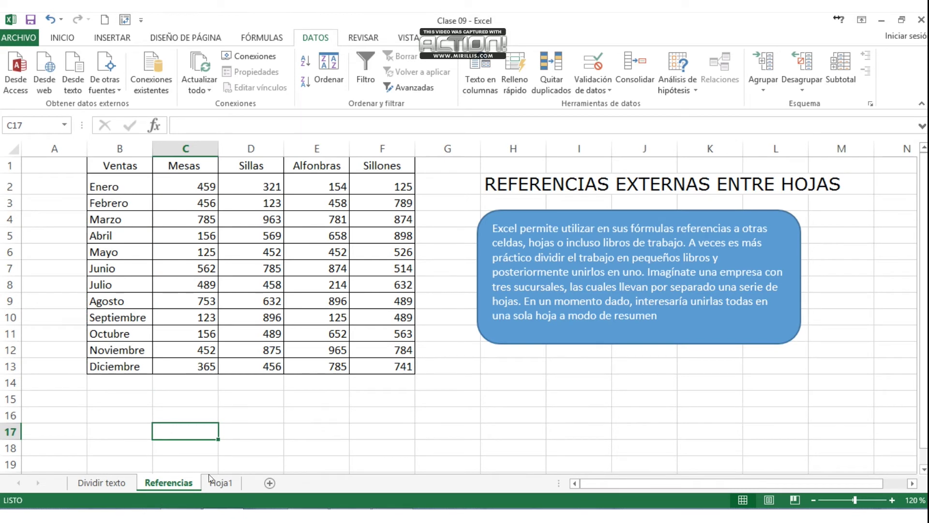
# In cell C3 of Hoja1, beside Febrero, link to the February Mesas value with the formula =Referencias!C3
pyautogui.click(221, 483)
pyautogui.click(147, 185)
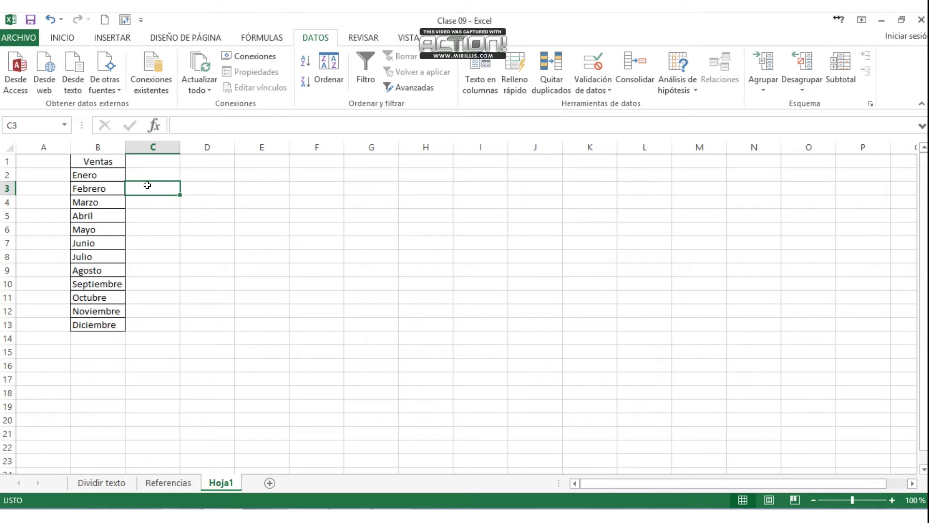
pyautogui.write('=')
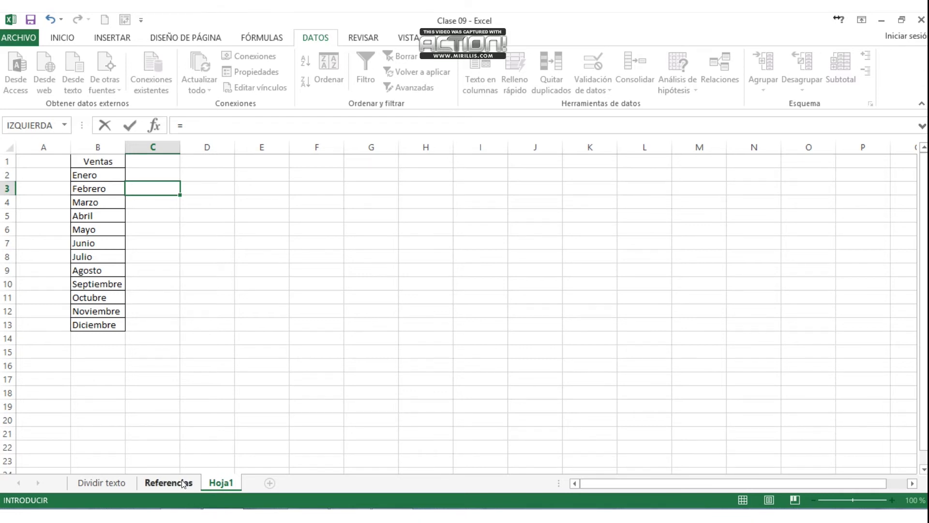
pyautogui.click(183, 482)
pyautogui.click(187, 204)
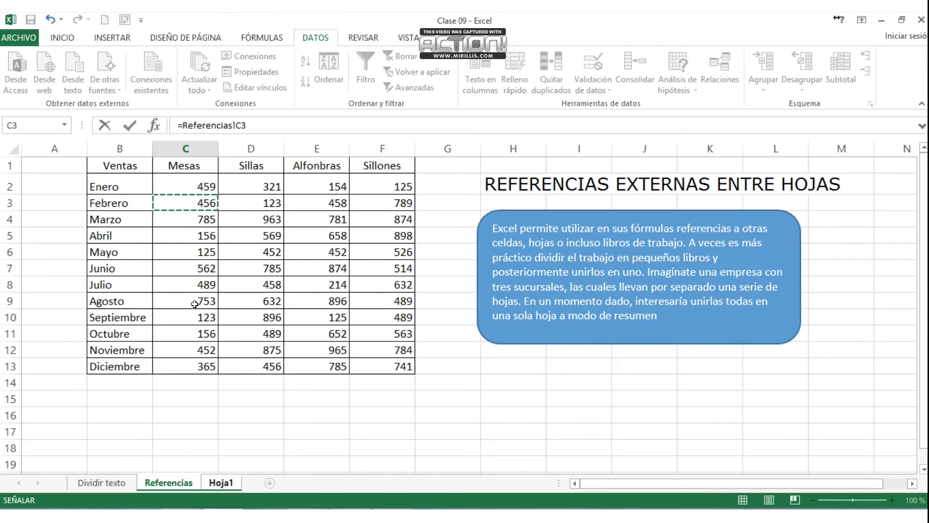
pyautogui.press('Return')
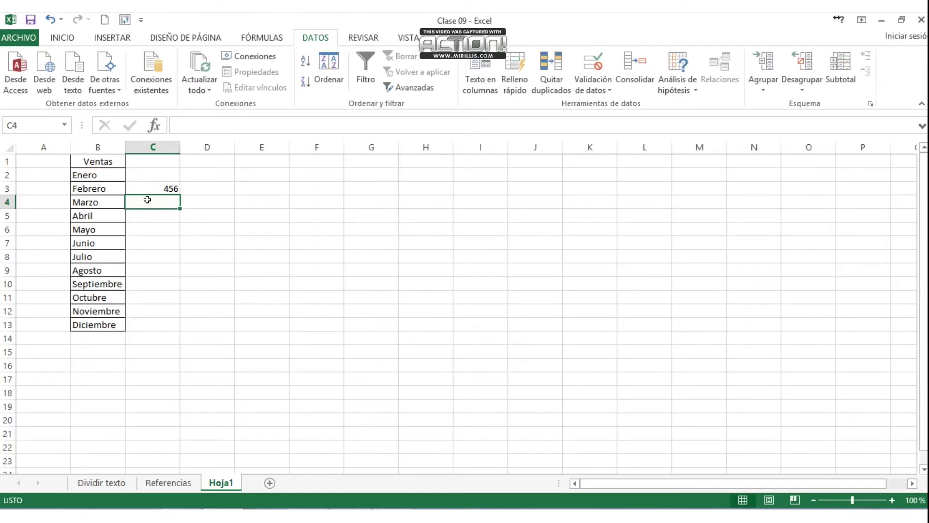
pyautogui.click(162, 190)
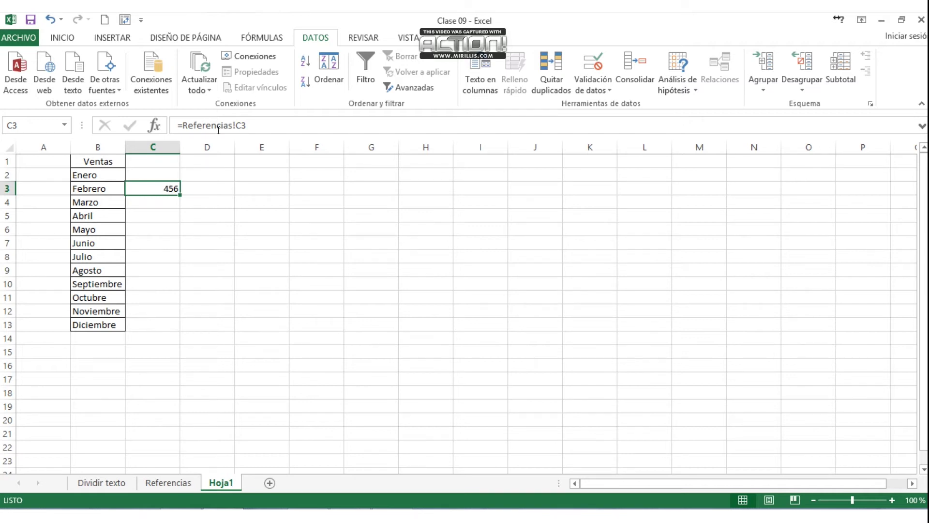
# Set the February Mesas value in C3 of Referencias to 588 and check the linked cell on Hoja1
pyautogui.click(170, 483)
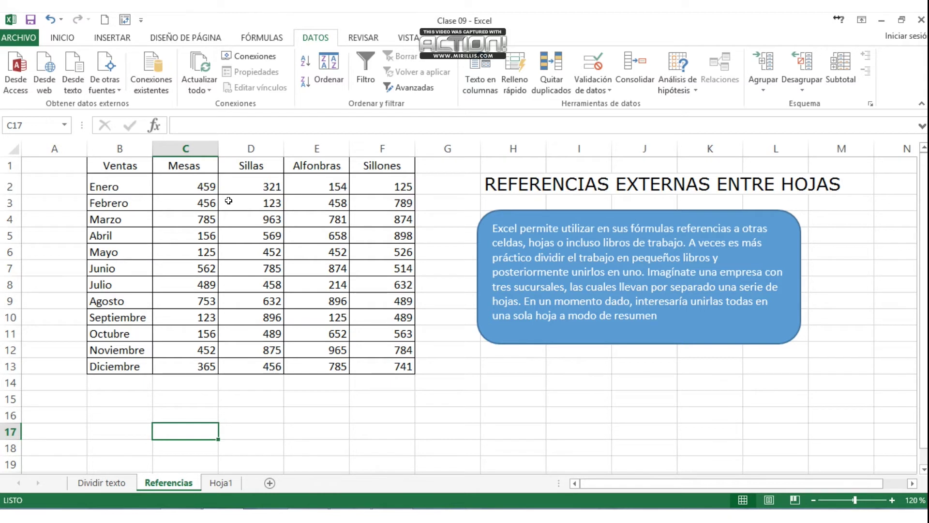
pyautogui.click(195, 203)
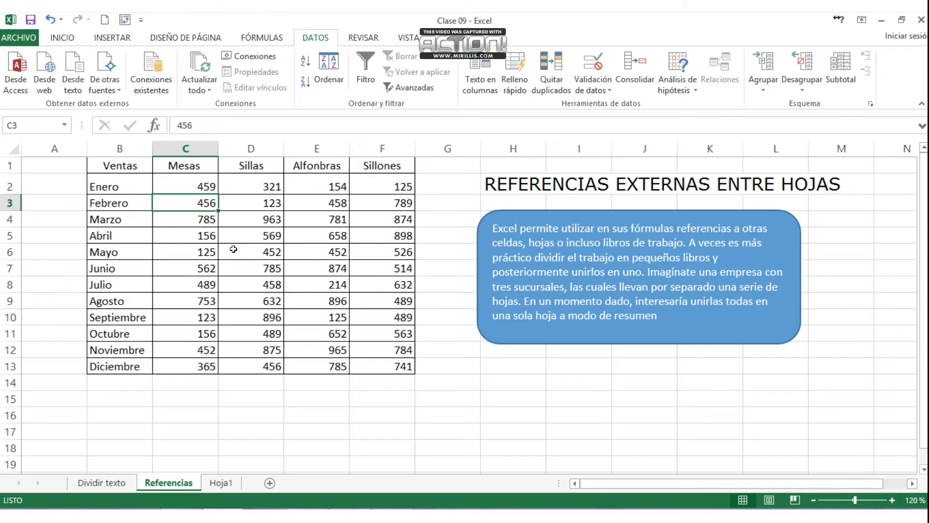
pyautogui.write('588')
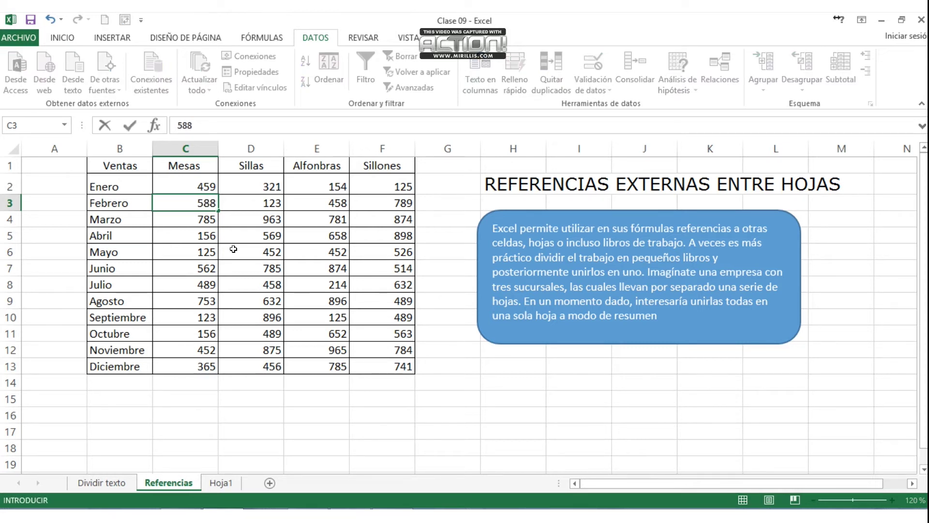
pyautogui.press('Return')
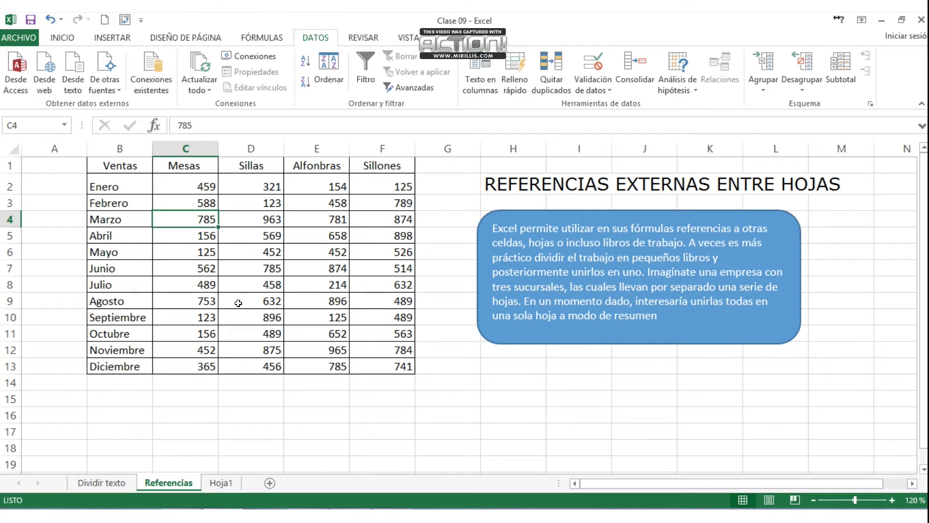
pyautogui.click(226, 484)
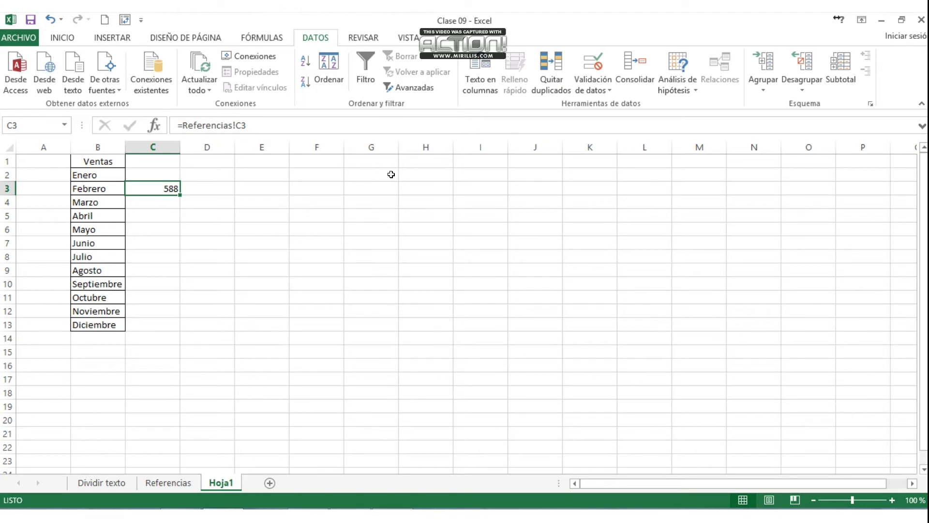
# Enter the label "ventad Totales" in cell G2 of Hoja1
pyautogui.click(368, 171)
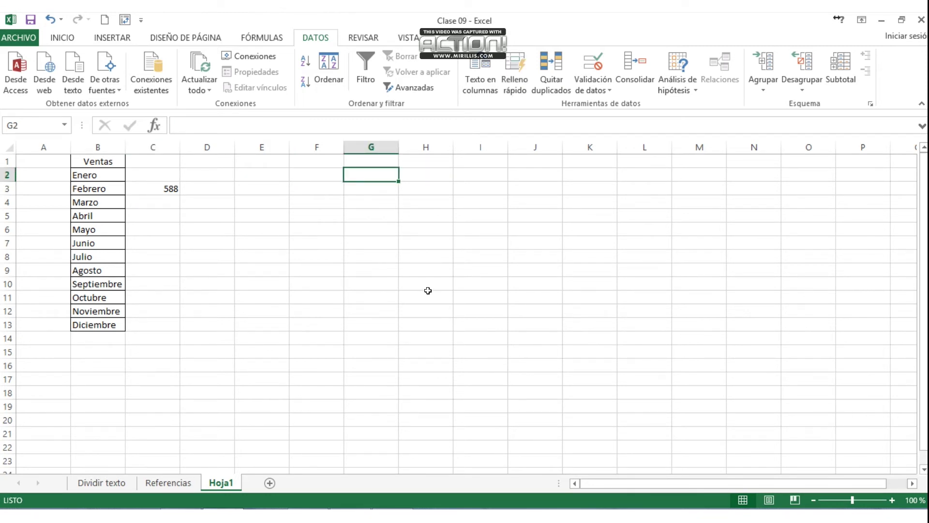
pyautogui.write('=ENT')
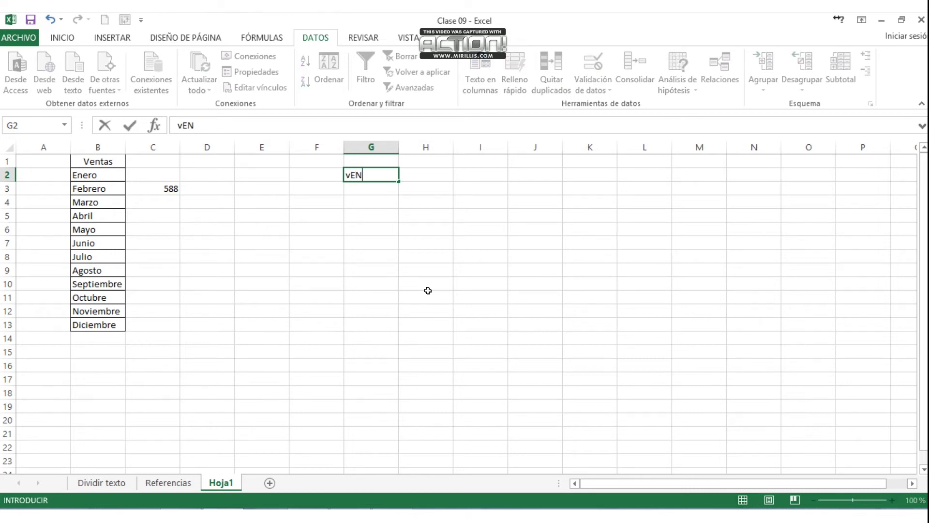
pyautogui.press('BackSpace')
pyautogui.press('BackSpace')
pyautogui.press('BackSpace')
pyautogui.press('BackSpace')
pyautogui.write('ventad Totales')
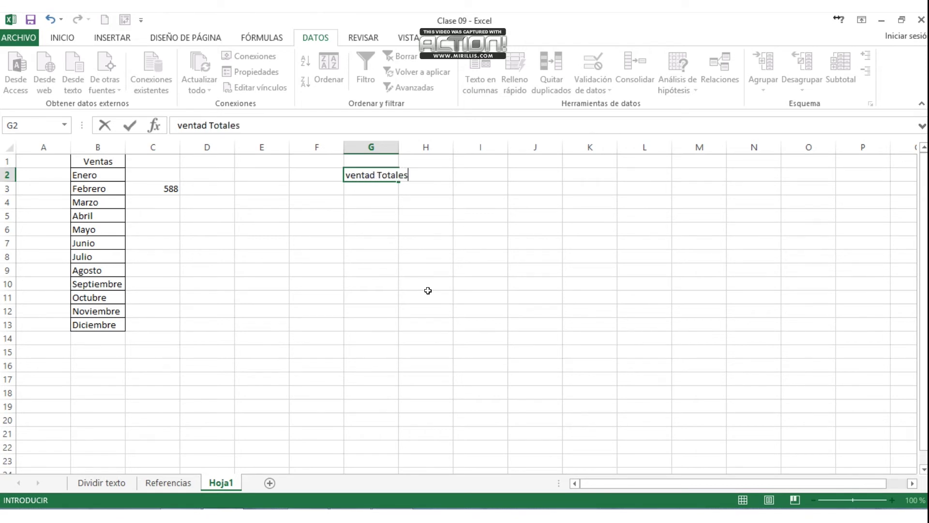
pyautogui.press('pagedown')
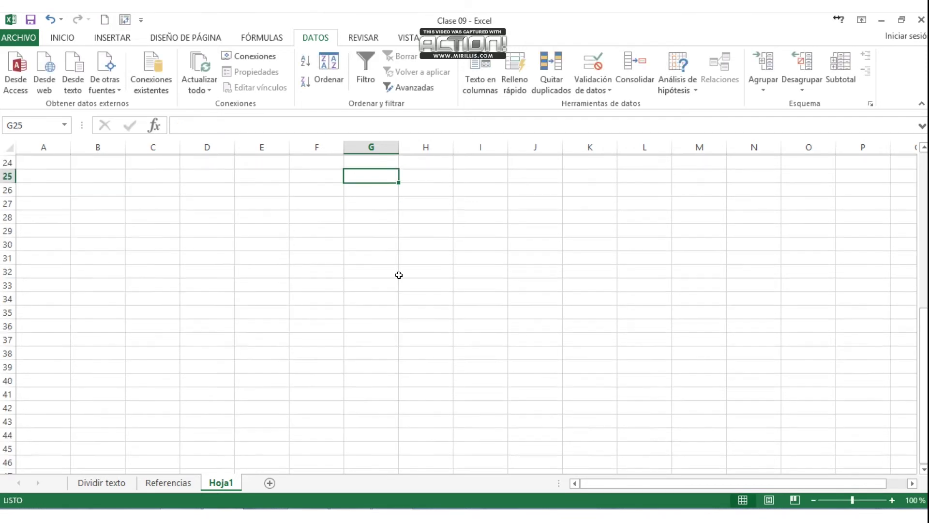
pyautogui.press('Up')
pyautogui.press('pageup')
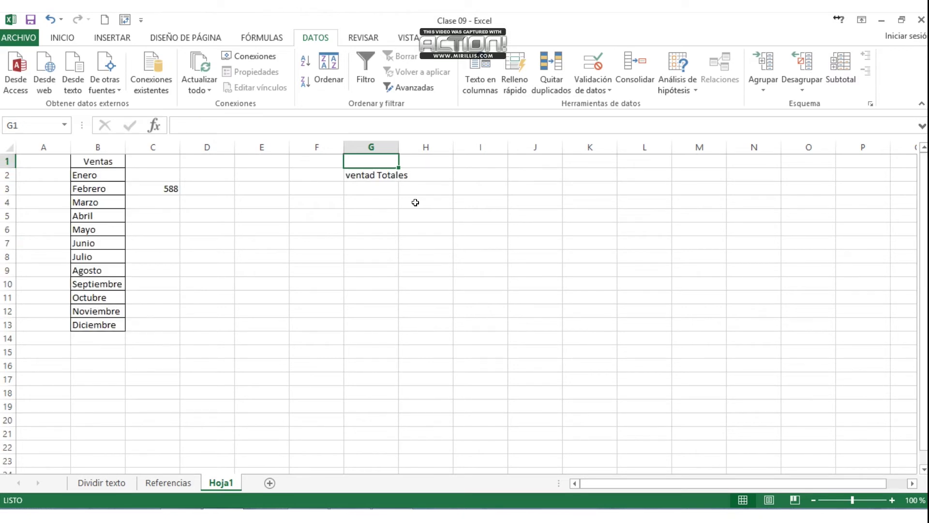
# Correct the label in G2 to "Ventas Totales" and widen column G to fit it
pyautogui.click(370, 175)
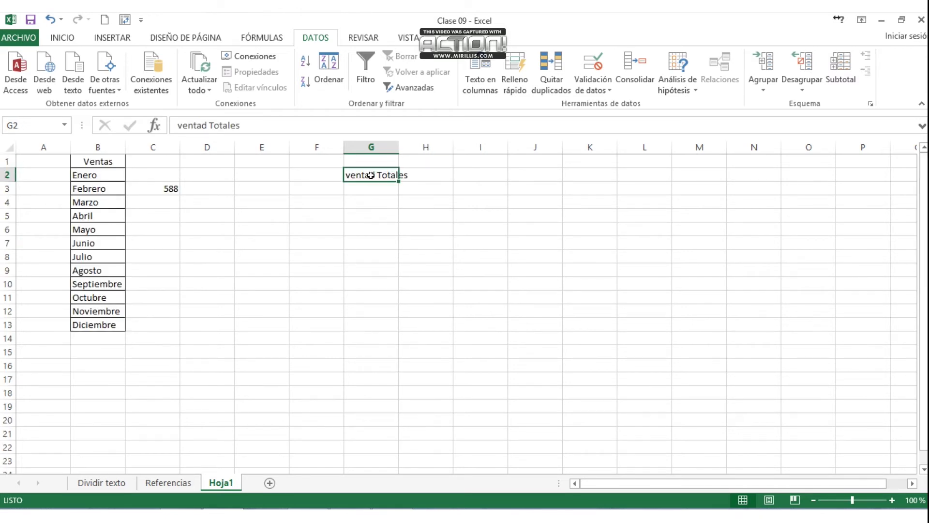
pyautogui.click(207, 125)
pyautogui.press('BackSpace')
pyautogui.write('s')
pyautogui.press('Home')
pyautogui.press('Delete')
pyautogui.write('V')
pyautogui.press('Return')
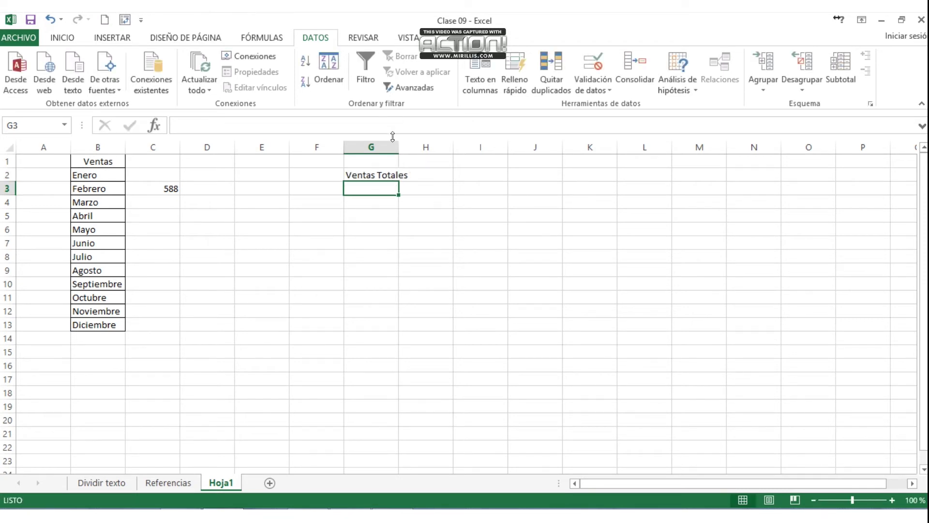
pyautogui.moveTo(398, 147); pyautogui.dragTo(417, 146)
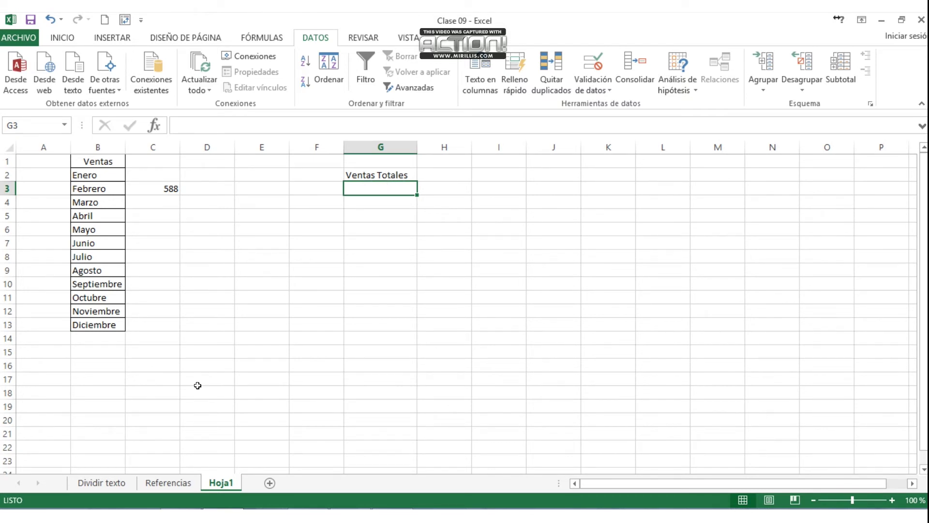
# In cell G3 of Hoja1, total the Mesas sales from C2:C13 of Referencias with the formula =SUMA(Mesa)
pyautogui.click(175, 483)
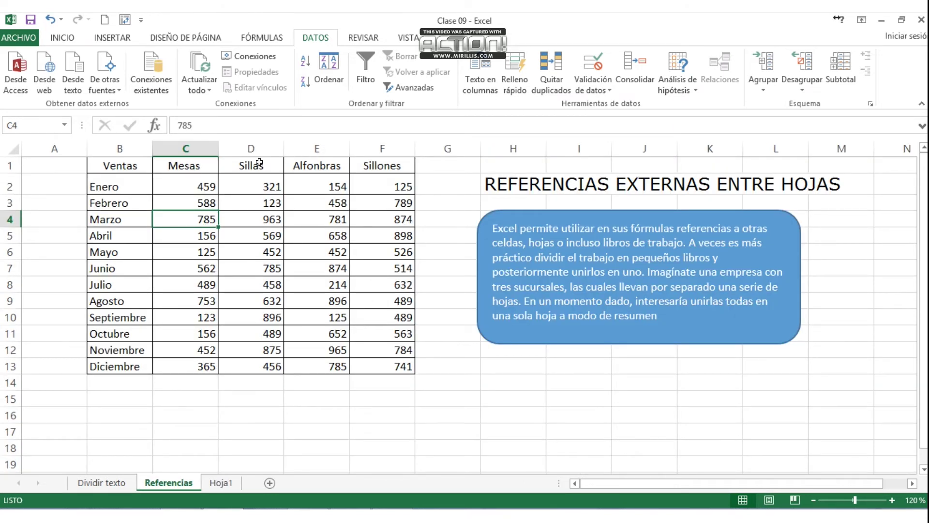
pyautogui.click(220, 483)
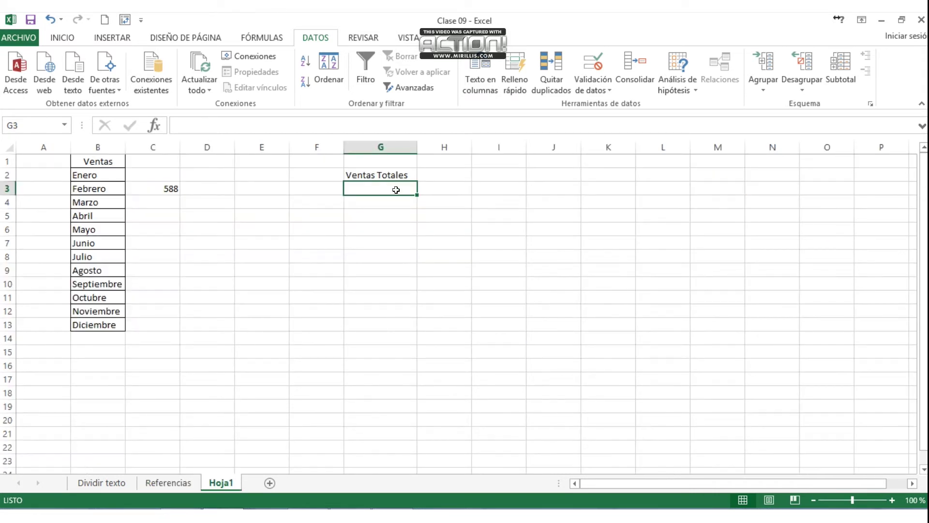
pyautogui.write('=')
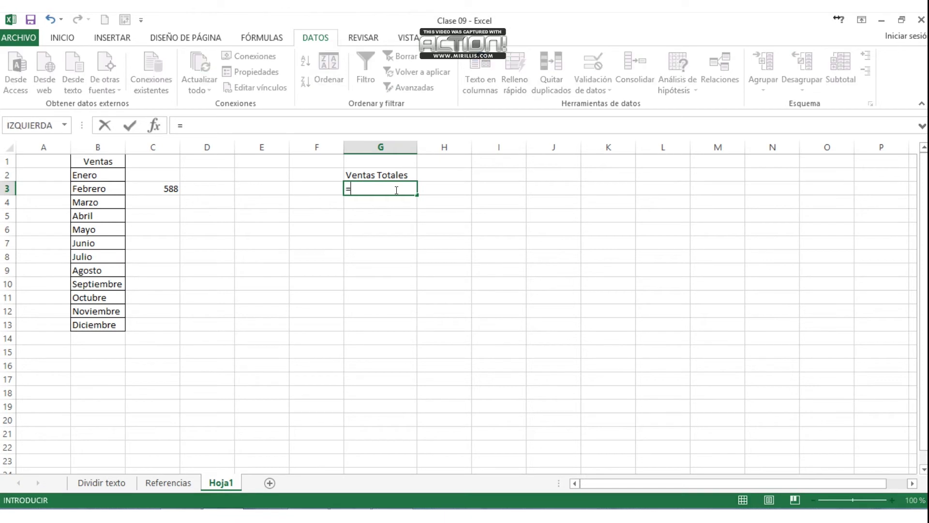
pyautogui.write('suma(')
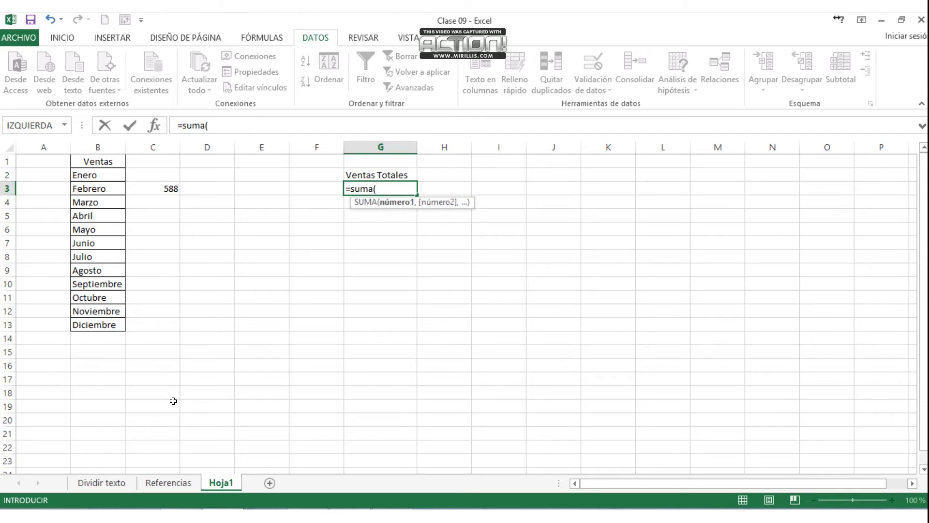
pyautogui.click(188, 484)
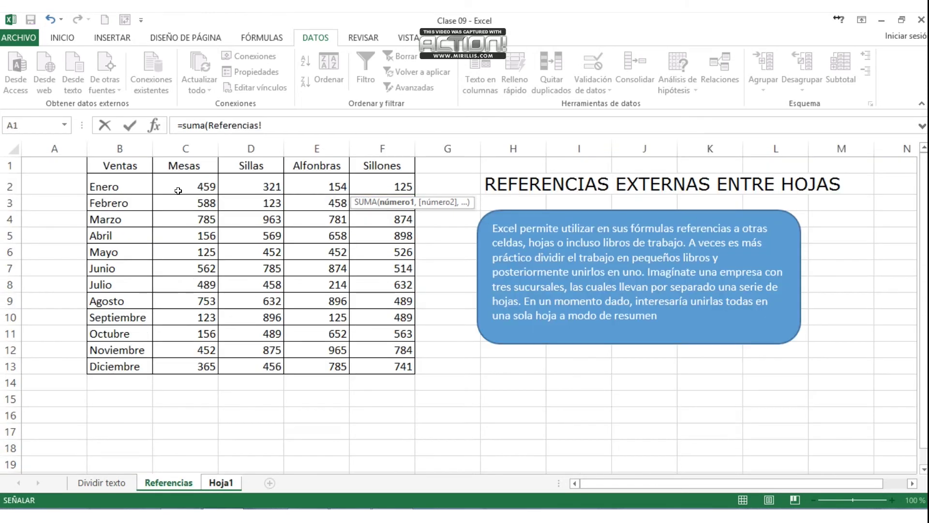
pyautogui.moveTo(184, 183); pyautogui.dragTo(185, 357)
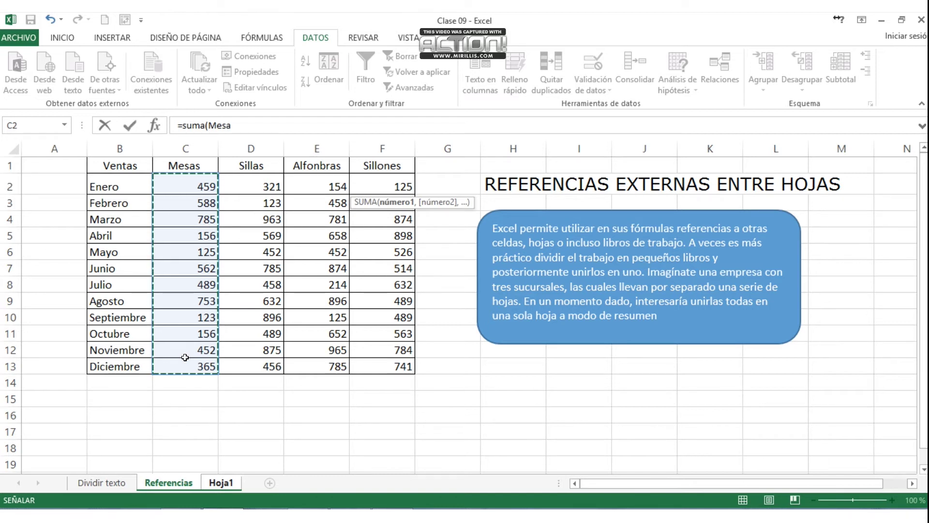
pyautogui.write(')')
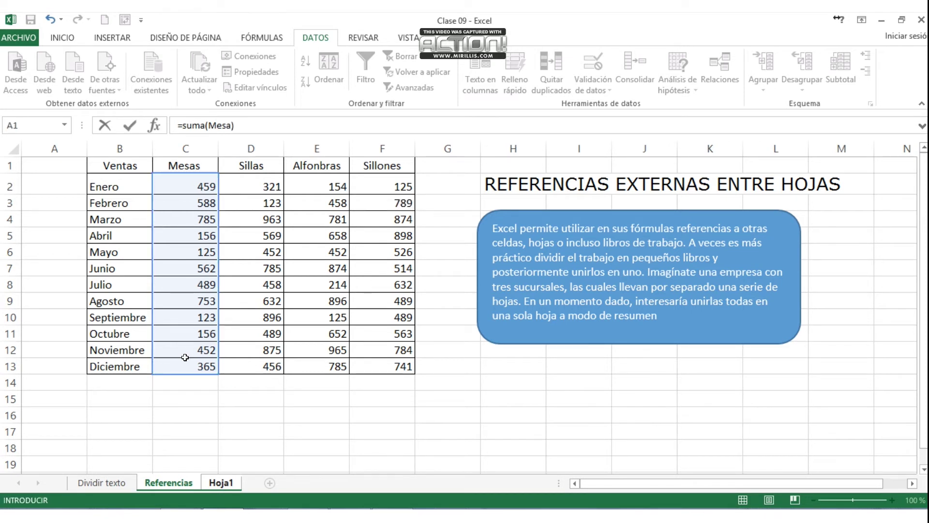
pyautogui.press('Return')
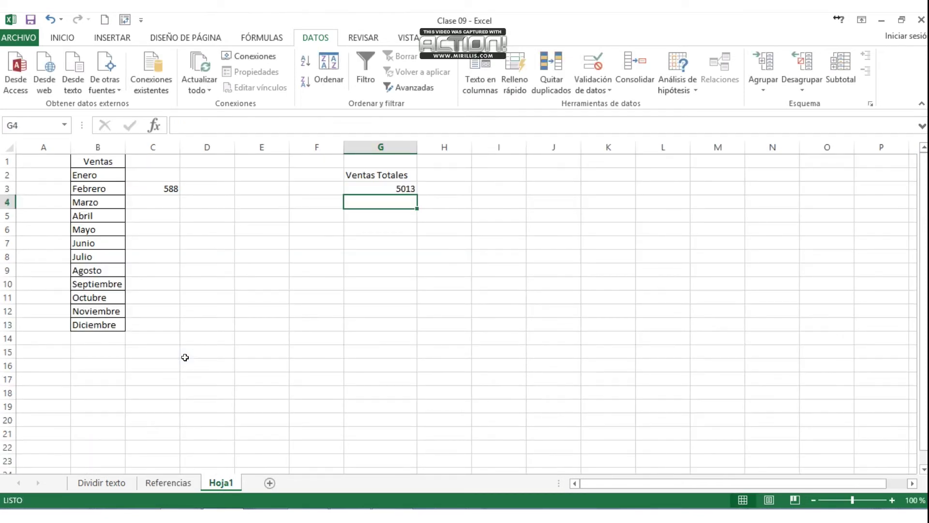
pyautogui.press('Up')
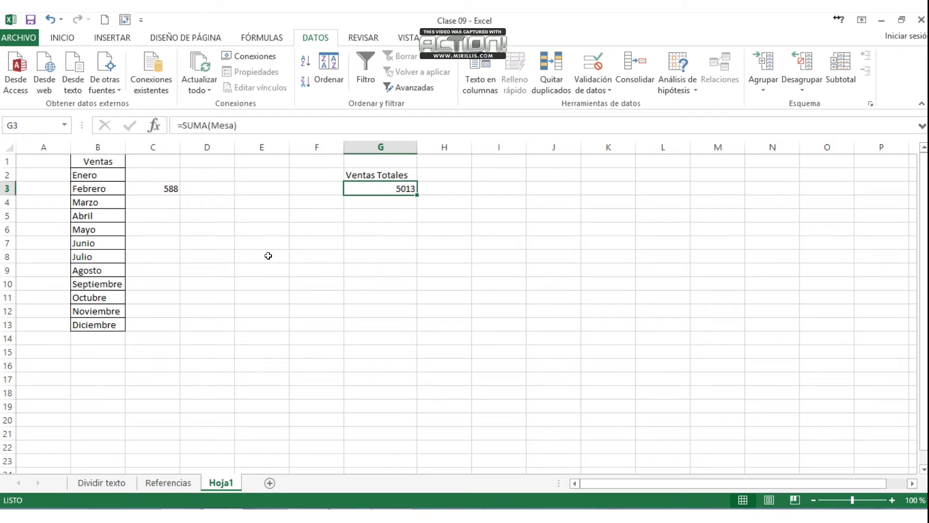
pyautogui.moveTo(359, 182); pyautogui.dragTo(359, 182)
pyautogui.click(436, 174)
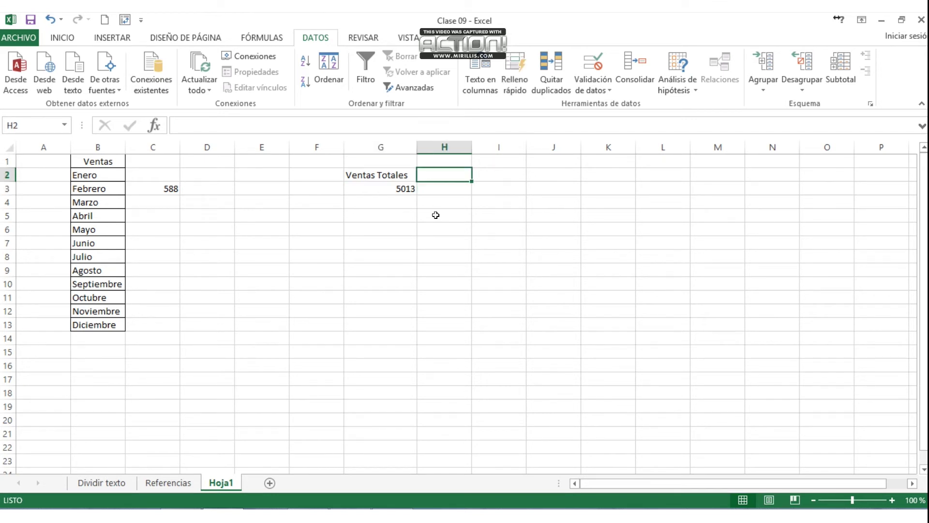
pyautogui.click(435, 214)
pyautogui.write('Venta')
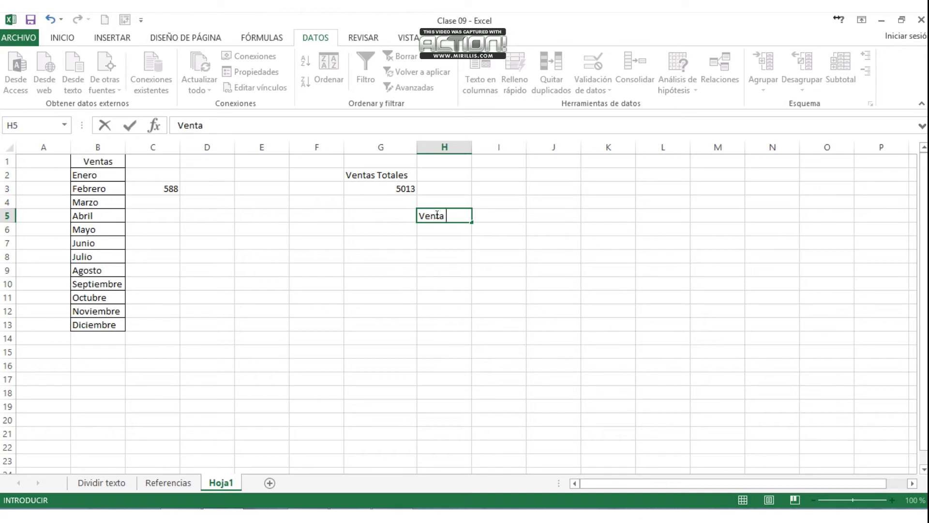
pyautogui.press('Down')
pyautogui.press('Down')
pyautogui.press('Down')
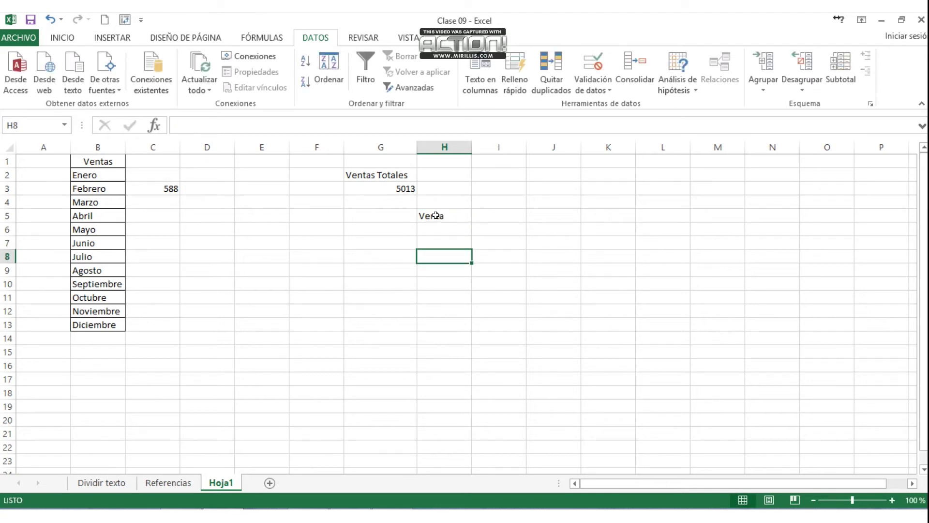
pyautogui.press('Up')
pyautogui.press('Up')
pyautogui.press('Up')
pyautogui.press('Delete')
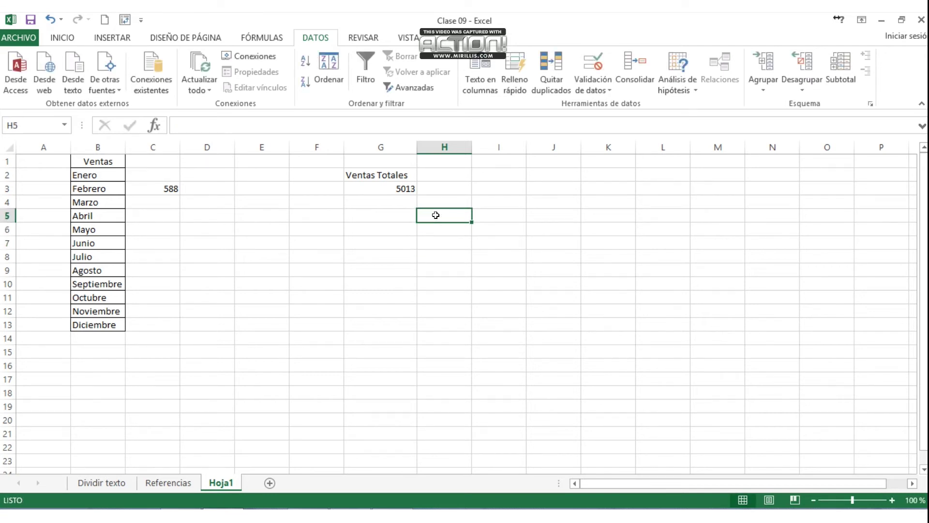
pyautogui.press('Left')
pyautogui.press('Up')
pyautogui.press('Up')
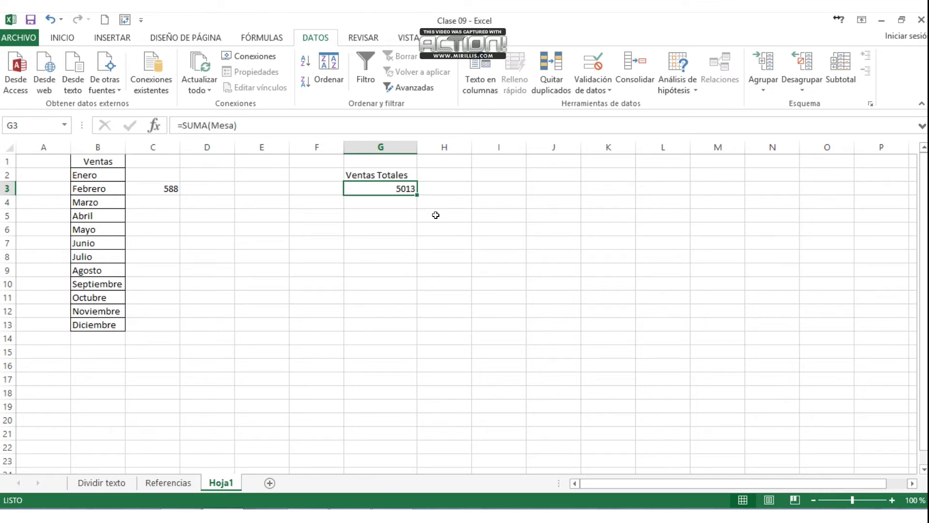
# Enter the label "Totales de sillas" in cell H2 of Hoja1
pyautogui.click(450, 174)
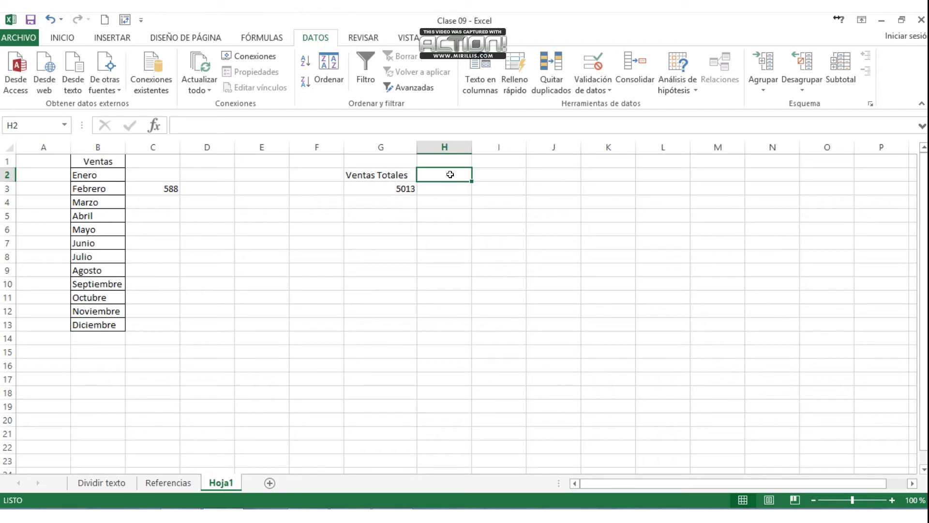
pyautogui.write('Totales')
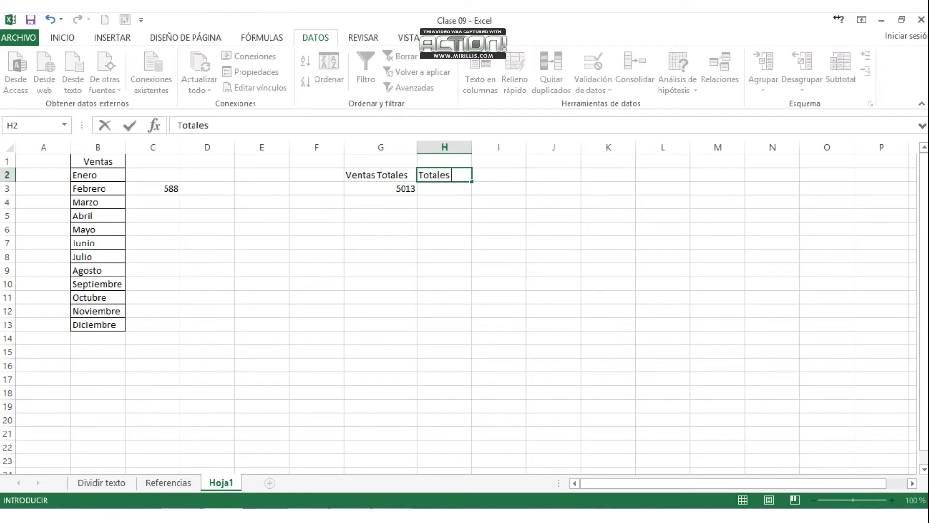
pyautogui.click(181, 481)
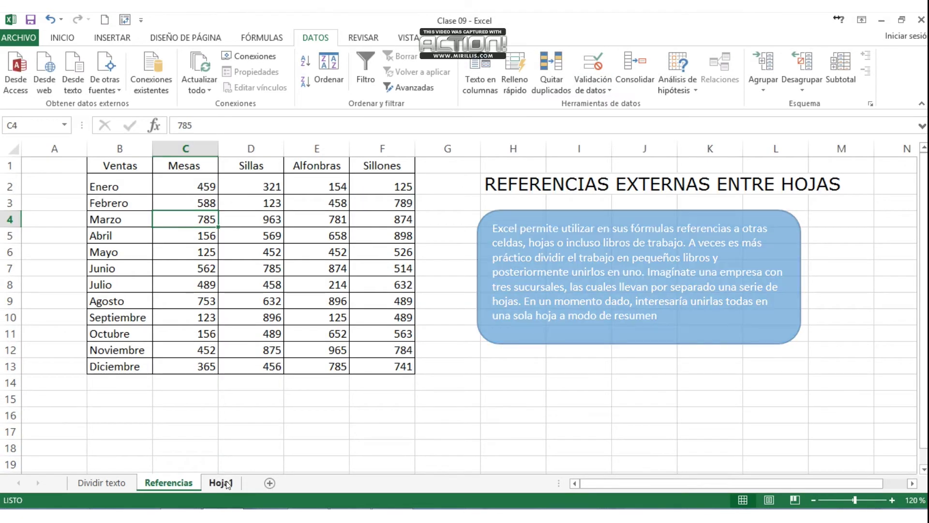
pyautogui.click(221, 482)
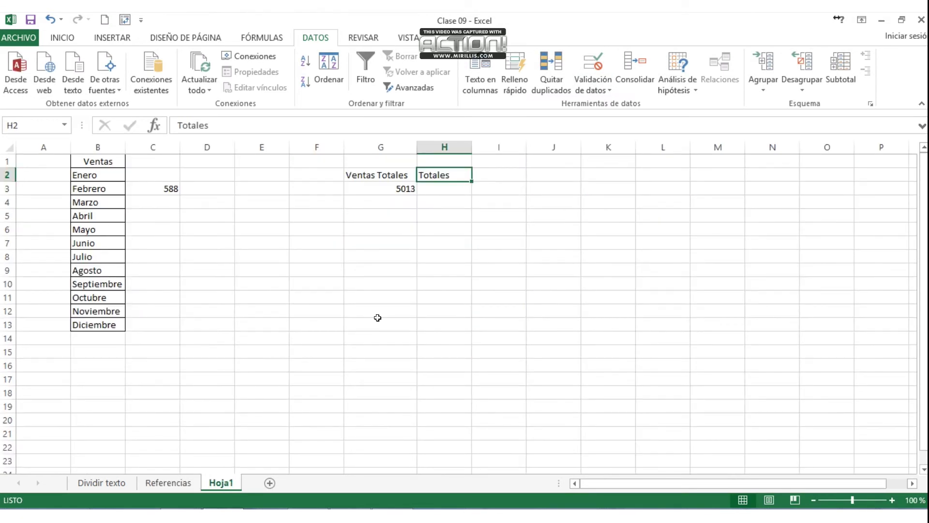
pyautogui.click(372, 123)
pyautogui.write('de sillas')
pyautogui.press('Return')
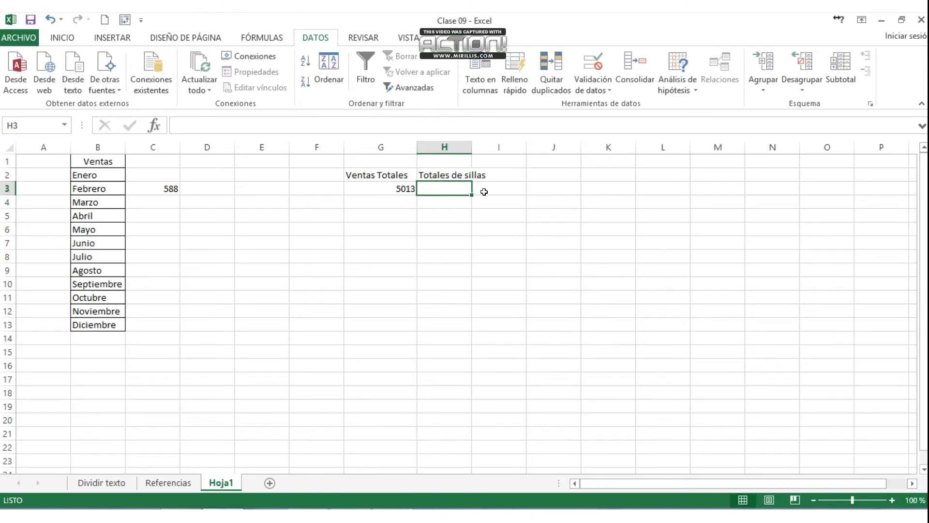
# In cell H3 of Hoja1, total the Sillas sales with the formula =SUMA(Referencias!D2:D13)
pyautogui.write('=suma(')
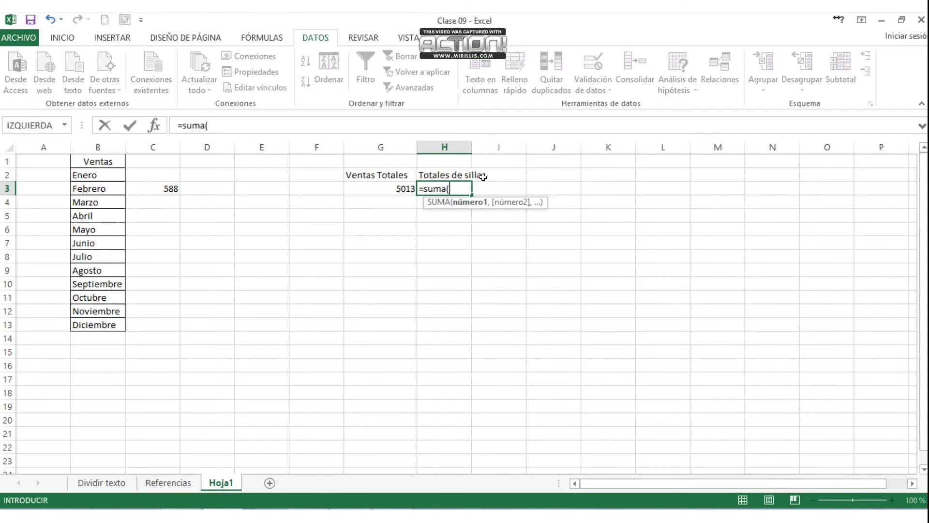
pyautogui.click(167, 482)
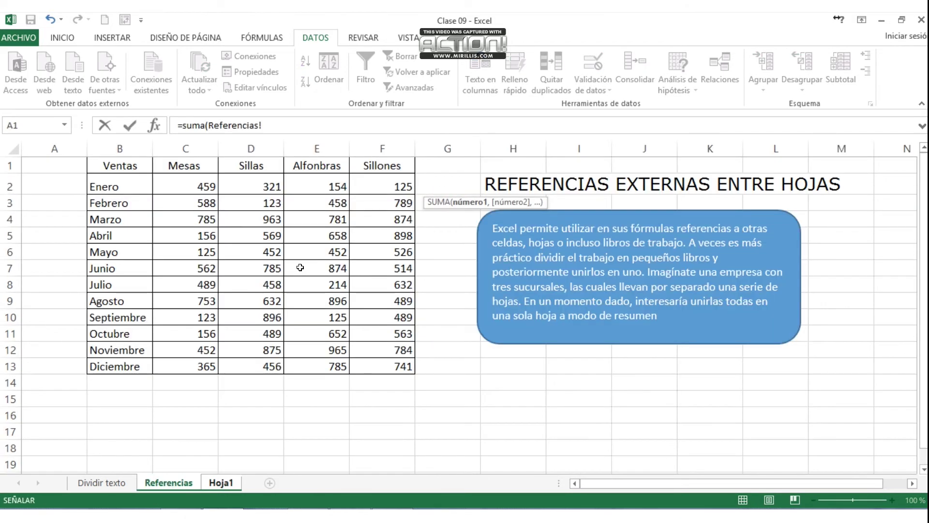
pyautogui.moveTo(268, 178); pyautogui.dragTo(263, 359)
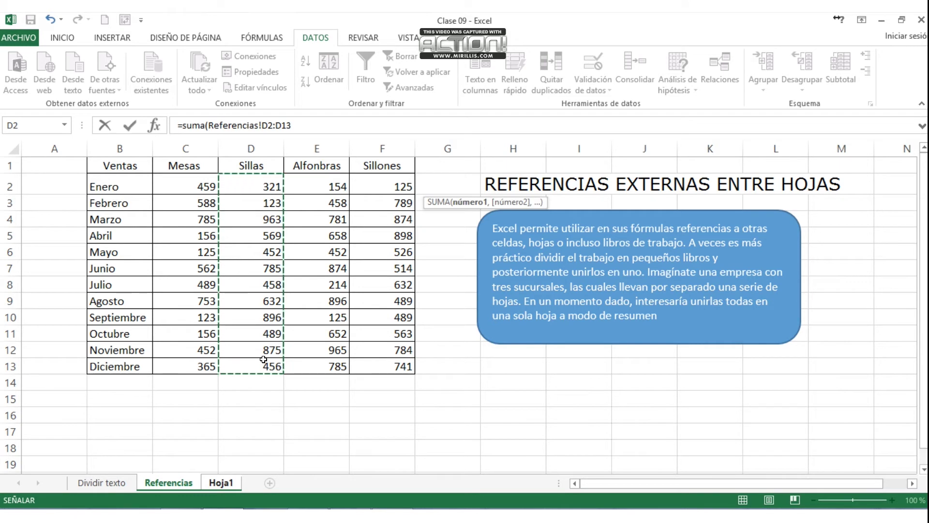
pyautogui.write(')')
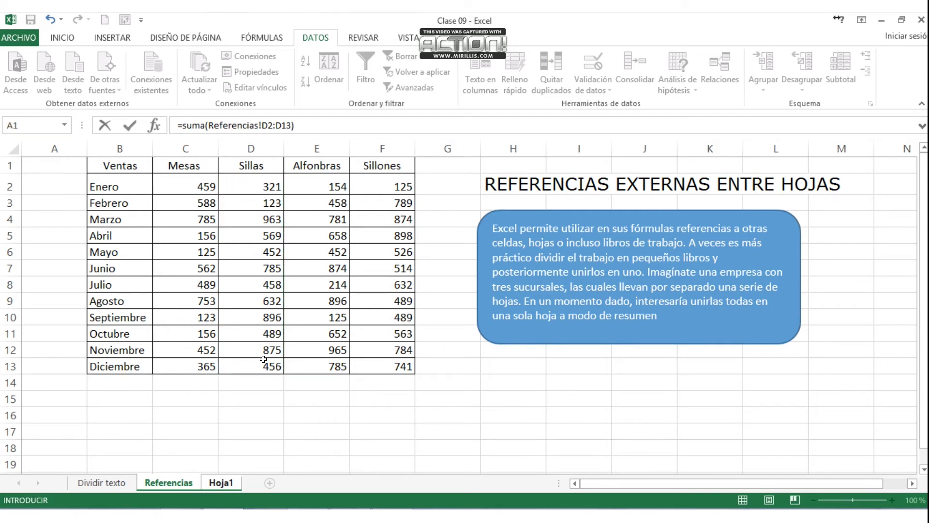
pyautogui.press('Return')
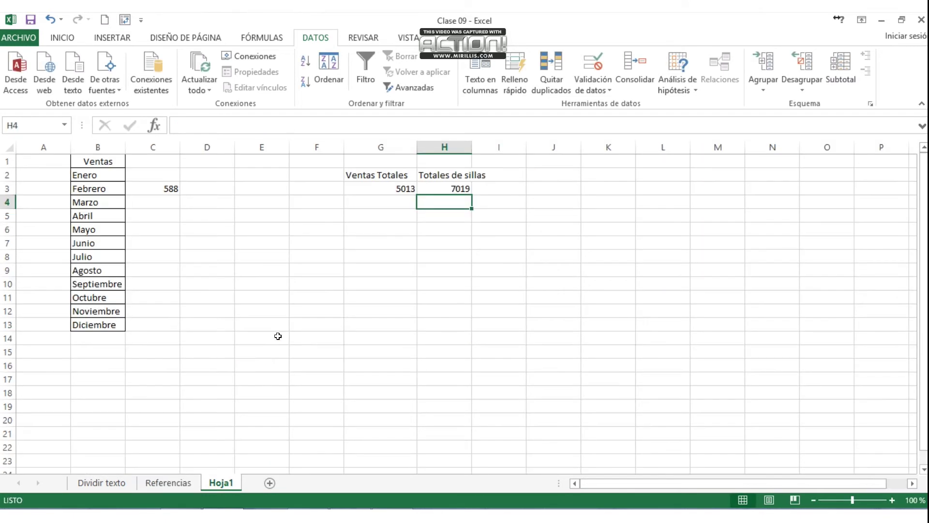
pyautogui.click(395, 186)
pyautogui.click(451, 188)
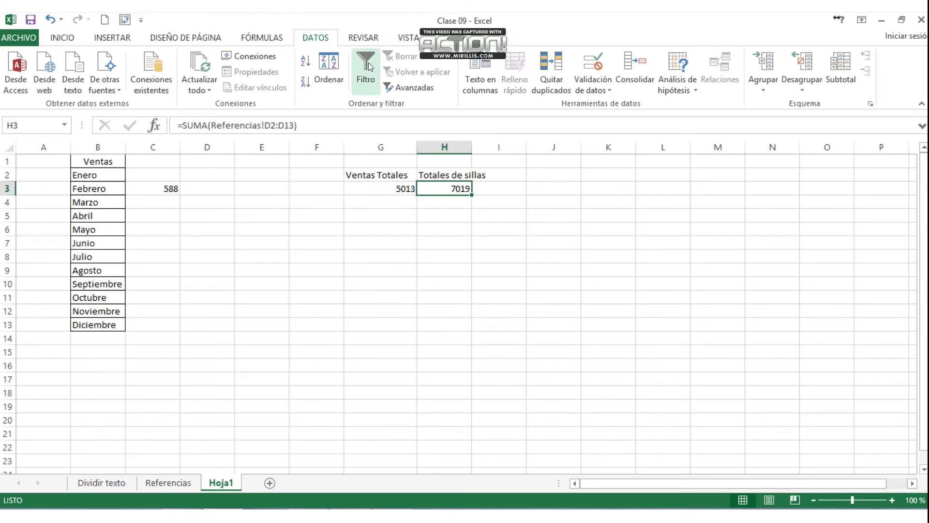
# Display the formulas instead of results on Hoja1 and widen column H to fit the Sillas sum formula
pyautogui.click(268, 39)
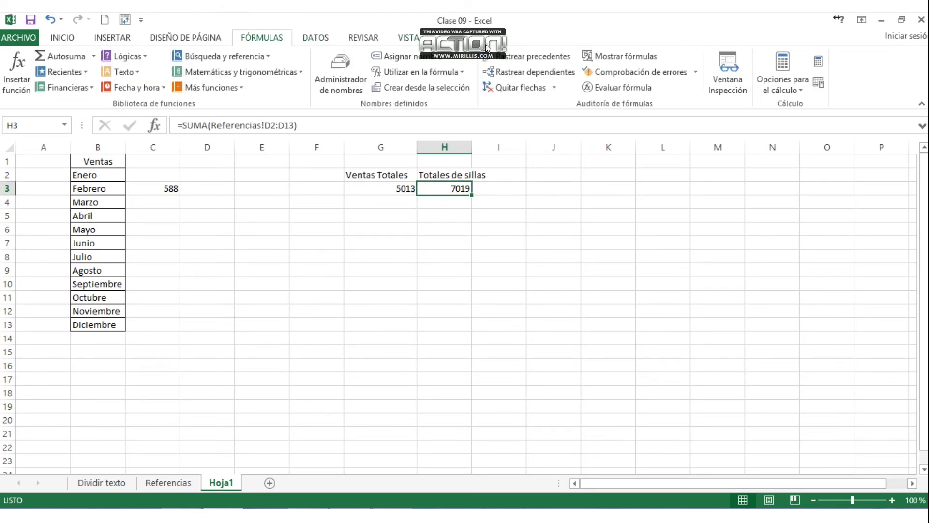
pyautogui.click(624, 58)
pyautogui.moveTo(733, 481); pyautogui.dragTo(789, 485)
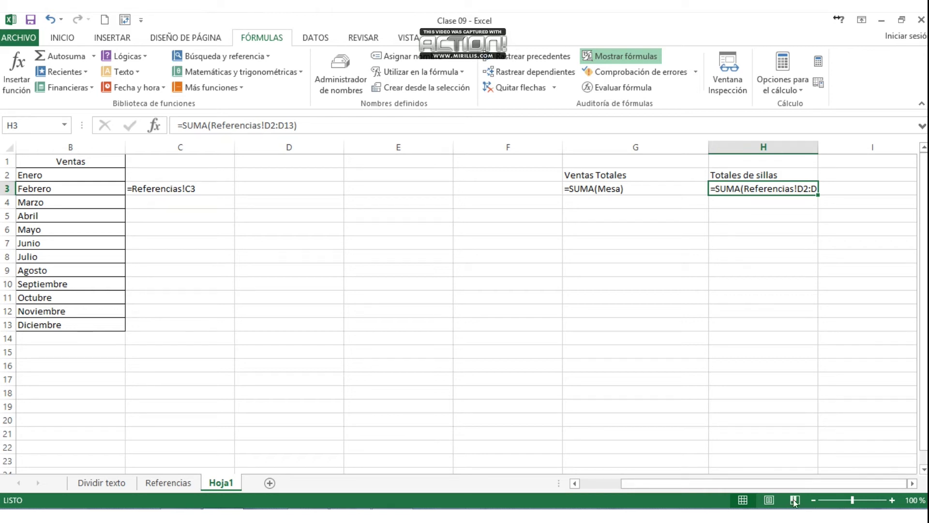
pyautogui.moveTo(923, 249); pyautogui.dragTo(924, 253)
pyautogui.moveTo(926, 315); pyautogui.dragTo(926, 315)
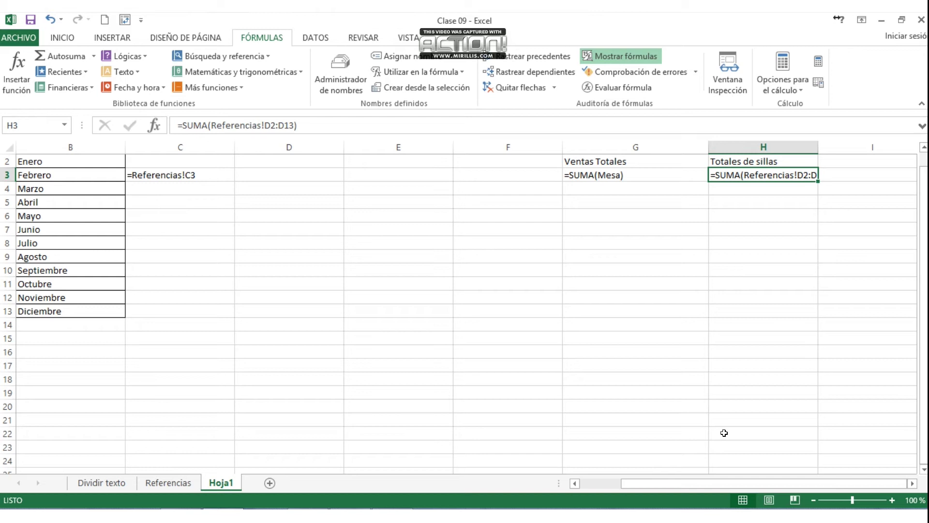
pyautogui.moveTo(926, 275); pyautogui.dragTo(925, 267)
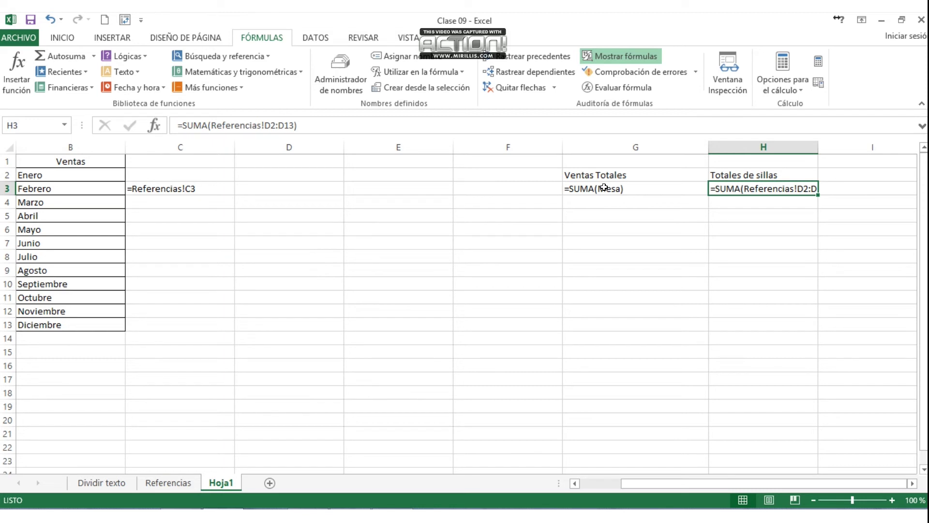
pyautogui.press('Return')
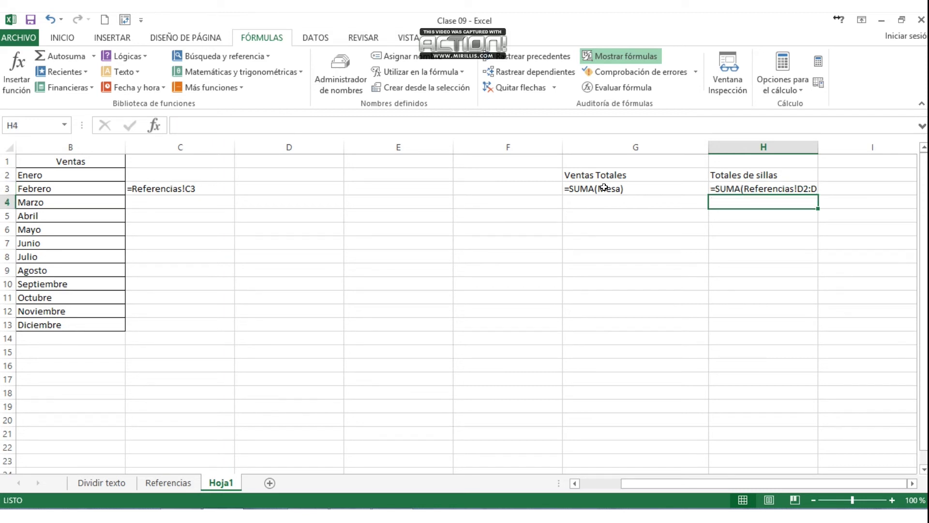
pyautogui.moveTo(818, 145); pyautogui.dragTo(837, 145)
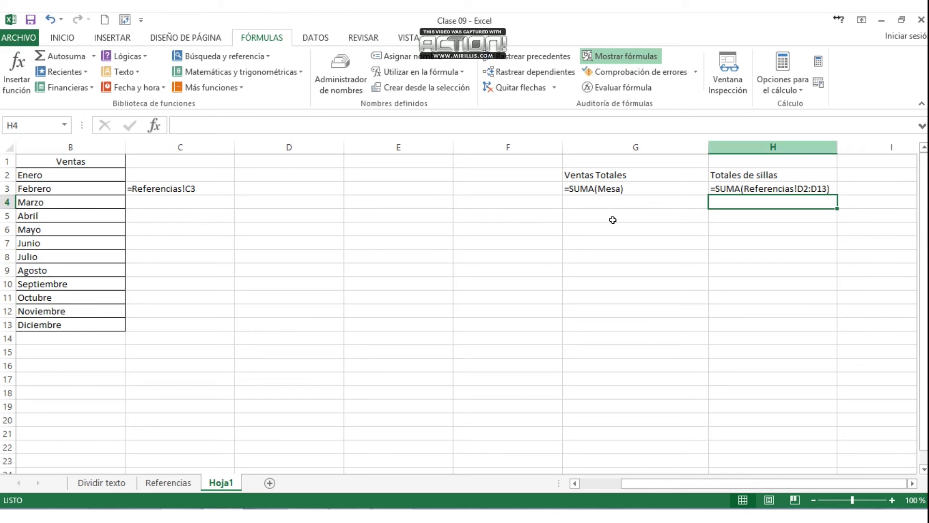
# Turn off the formula display on Hoja1 and restore the Clase 09 workbook from full screen to a smaller window
pyautogui.doubleClick(730, 16)
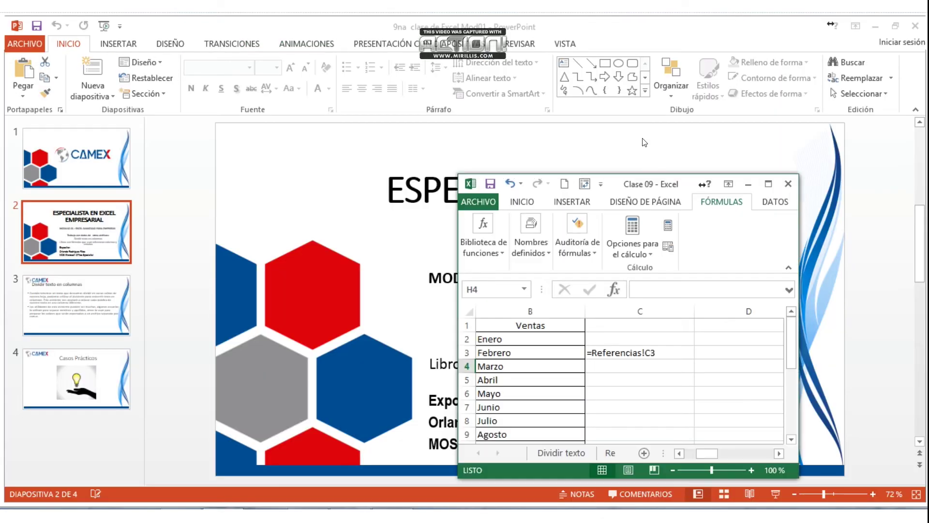
pyautogui.click(771, 184)
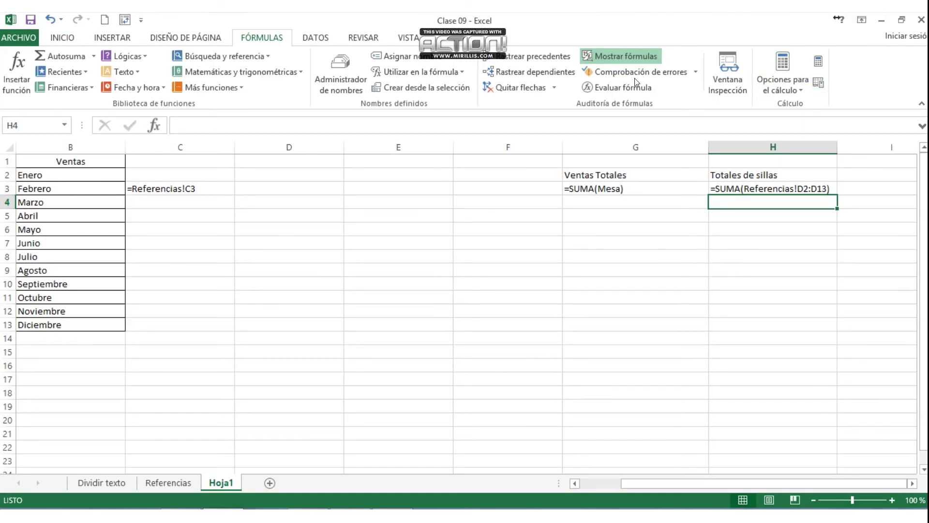
pyautogui.click(618, 55)
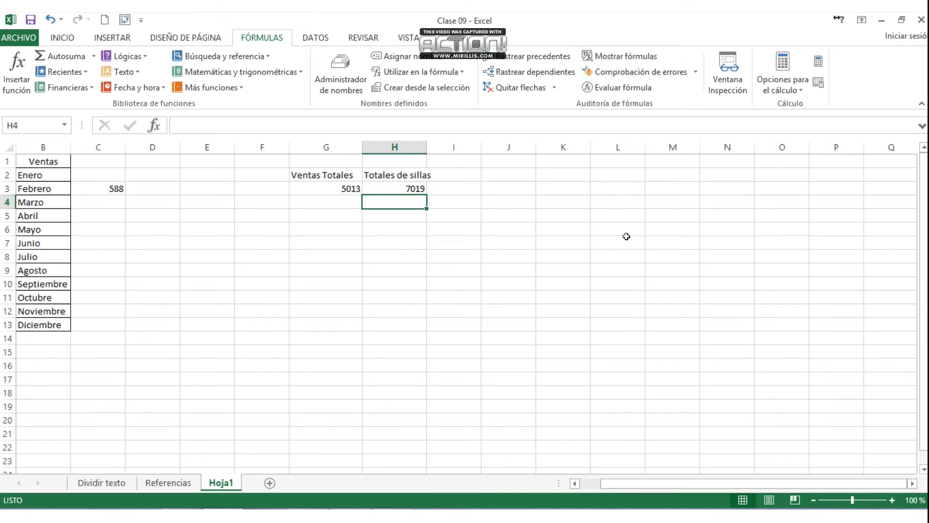
pyautogui.click(901, 20)
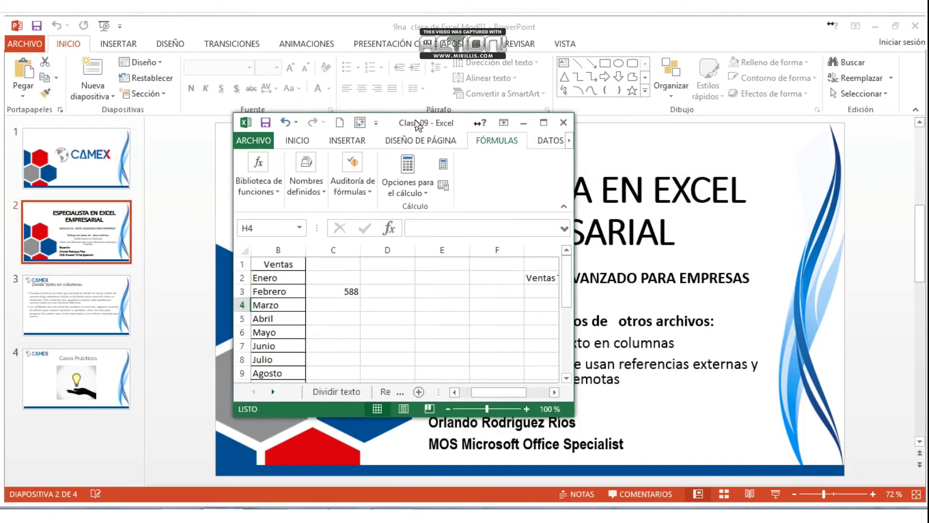
# Move the Clase 09 workbook window to the left side of the screen and enlarge it to about half the width
pyautogui.moveTo(417, 125); pyautogui.dragTo(187, 27)
pyautogui.moveTo(339, 321); pyautogui.dragTo(533, 490)
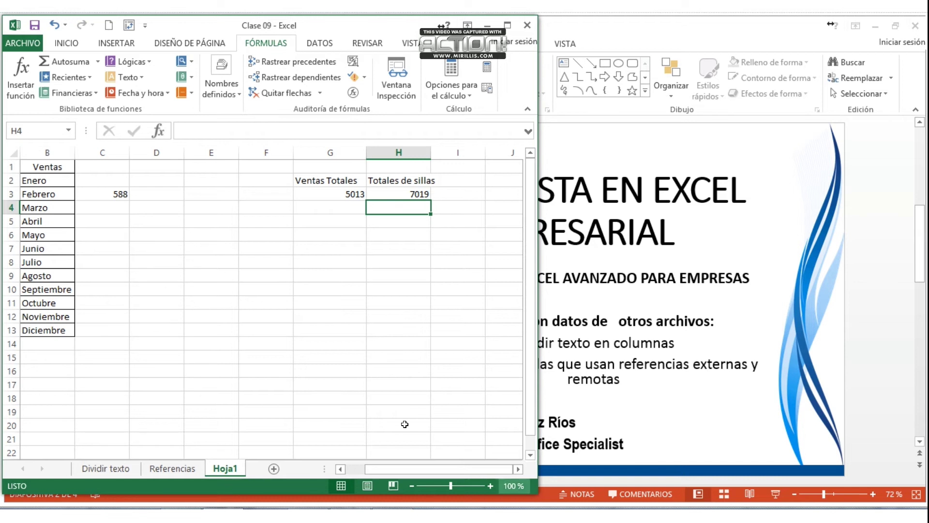
# Open the Meses workbook from the Clase 09 folder, enable its content and continue without updating the links
pyautogui.hotkey('alt', 'Tab')
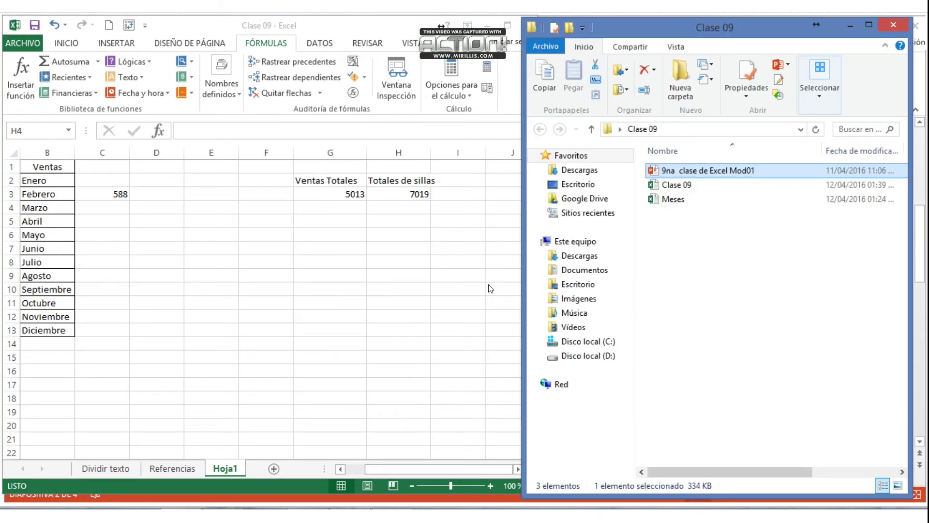
pyautogui.click(682, 199)
pyautogui.doubleClick(683, 198)
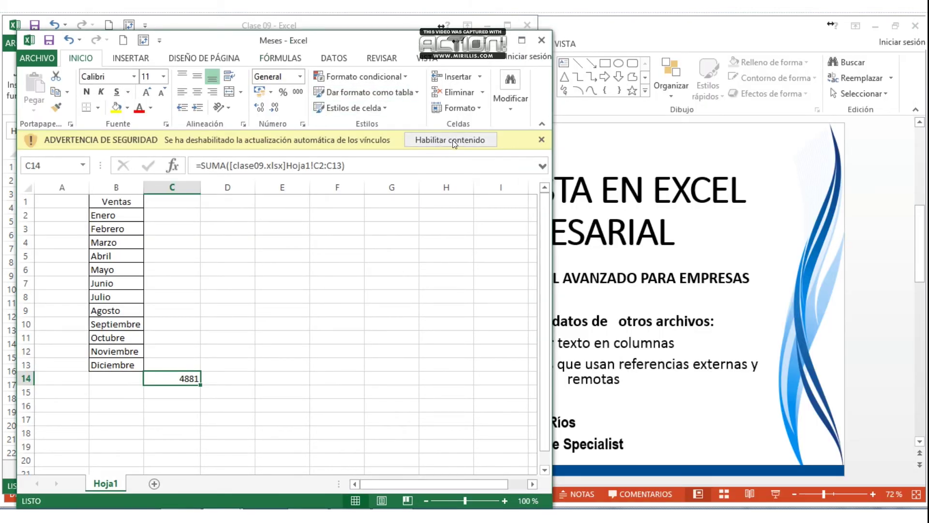
pyautogui.click(454, 140)
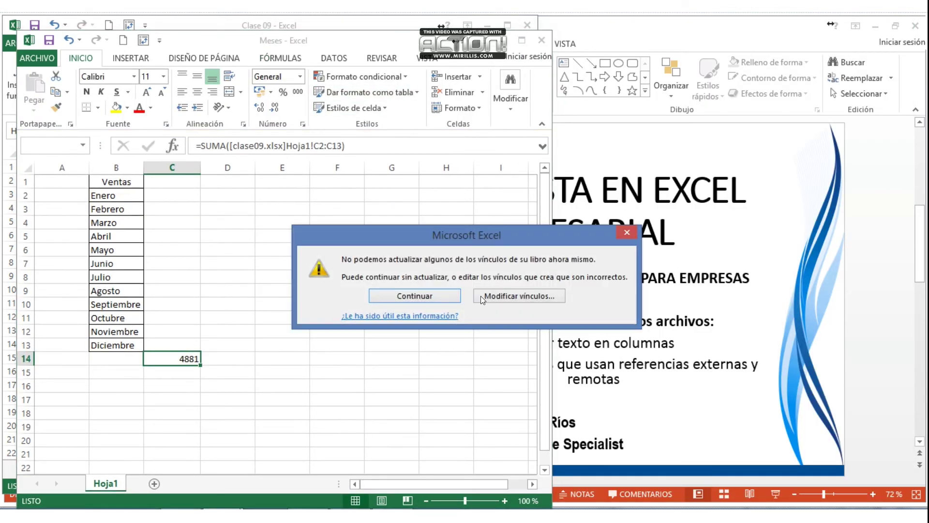
pyautogui.click(455, 297)
pyautogui.click(254, 341)
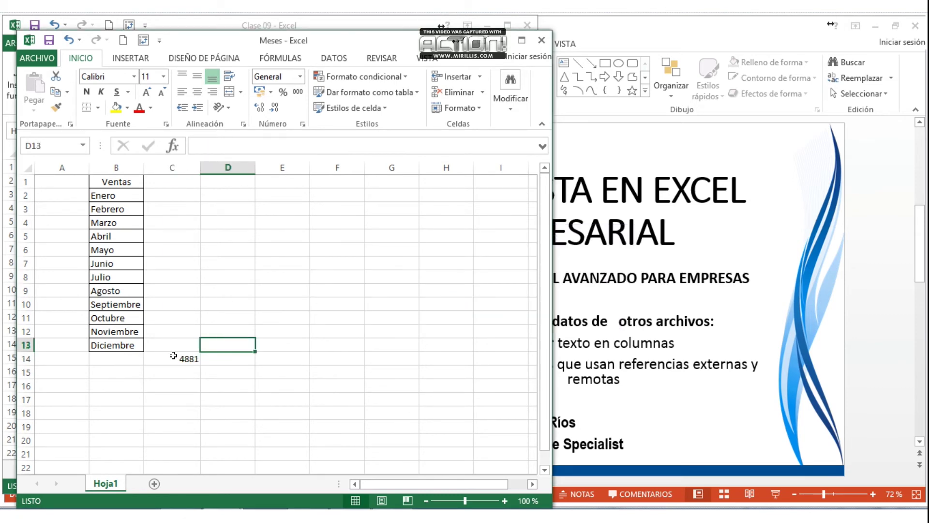
# Place the Meses workbook window beside the Clase 09 window so both sheets can be used together
pyautogui.click(174, 358)
pyautogui.moveTo(366, 42); pyautogui.dragTo(836, 34)
pyautogui.click(666, 296)
pyautogui.click(692, 200)
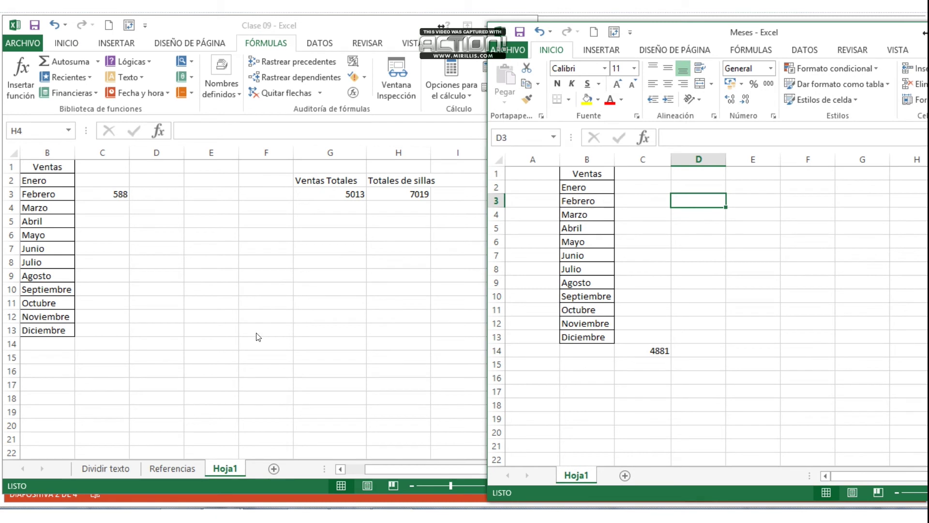
# In cell C5 of Meses, link the Abril Mesas sales with the external reference ='[Clase 09.xlsx]Referencias'!$C$5, and inspect the formula
pyautogui.click(640, 186)
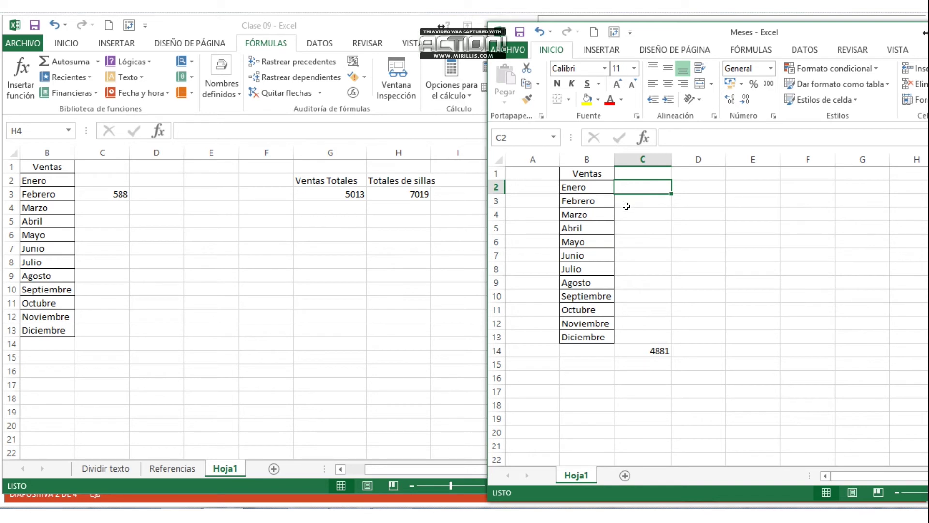
pyautogui.click(628, 226)
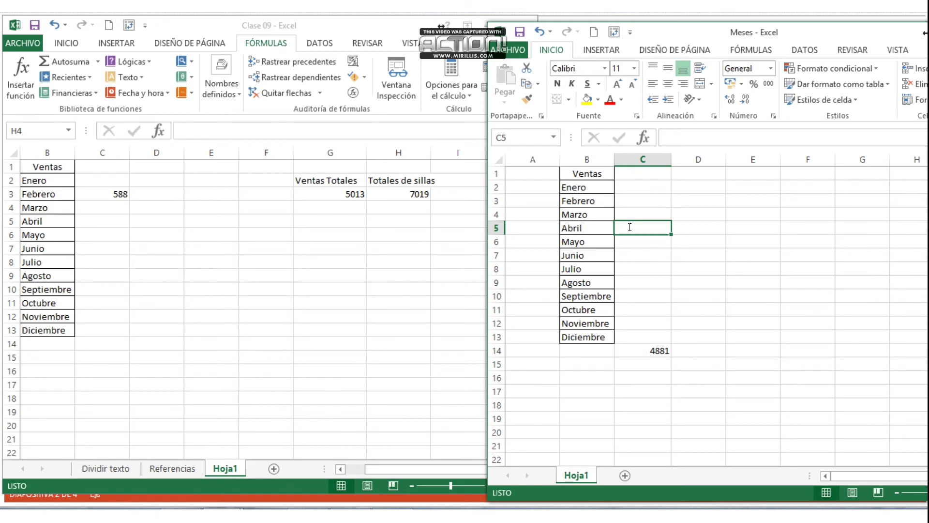
pyautogui.write('=')
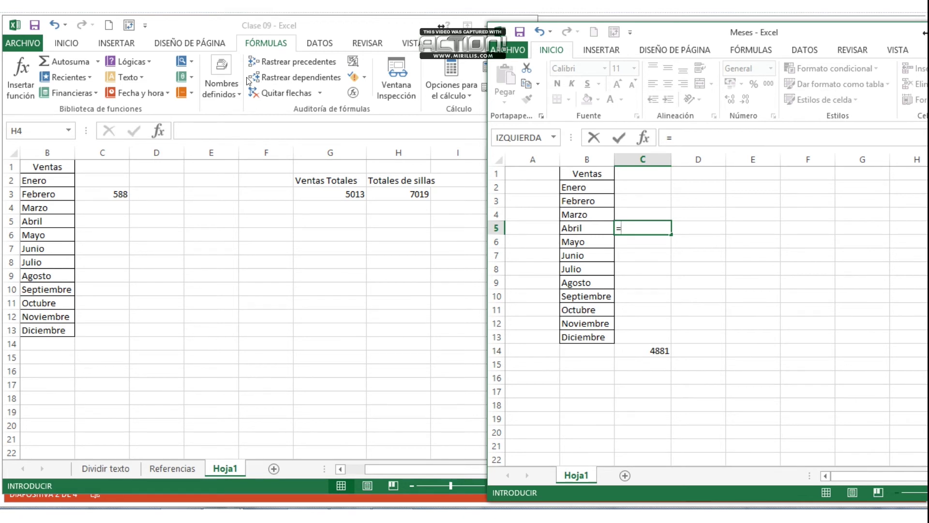
pyautogui.click(173, 468)
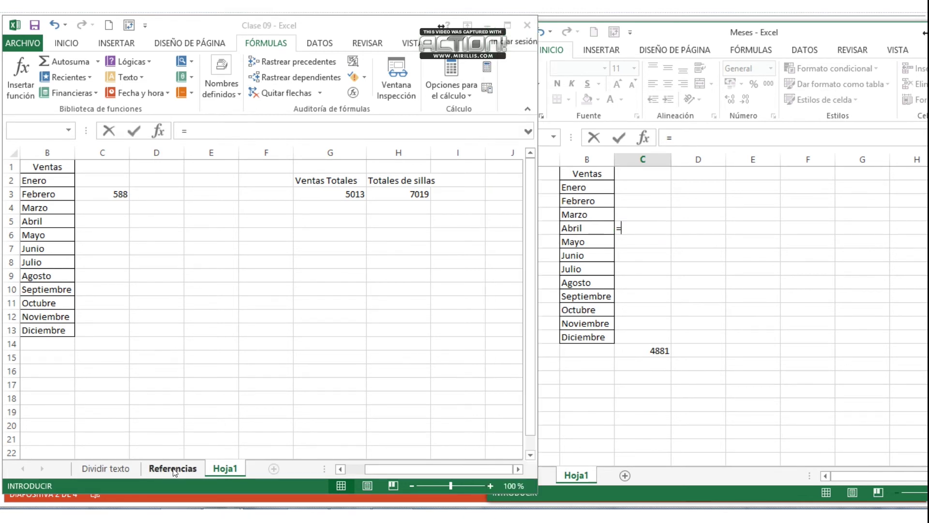
pyautogui.click(173, 469)
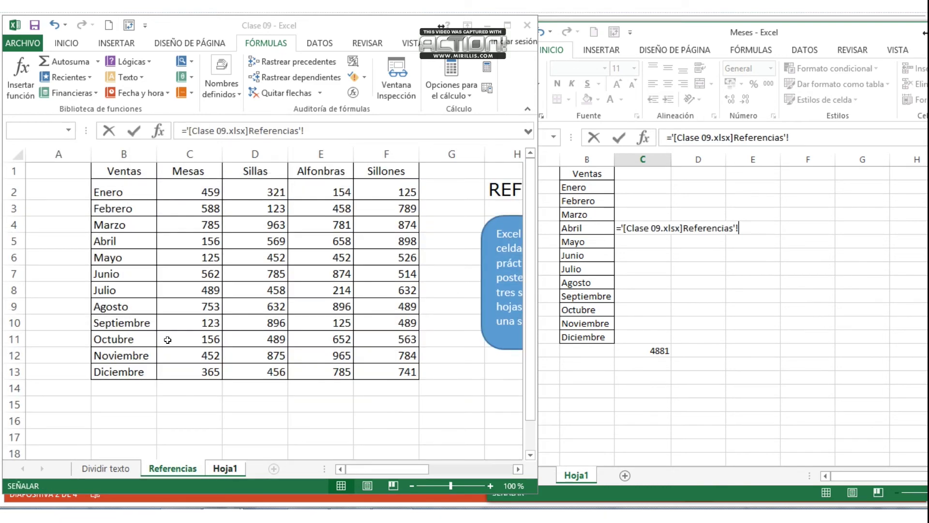
pyautogui.click(190, 241)
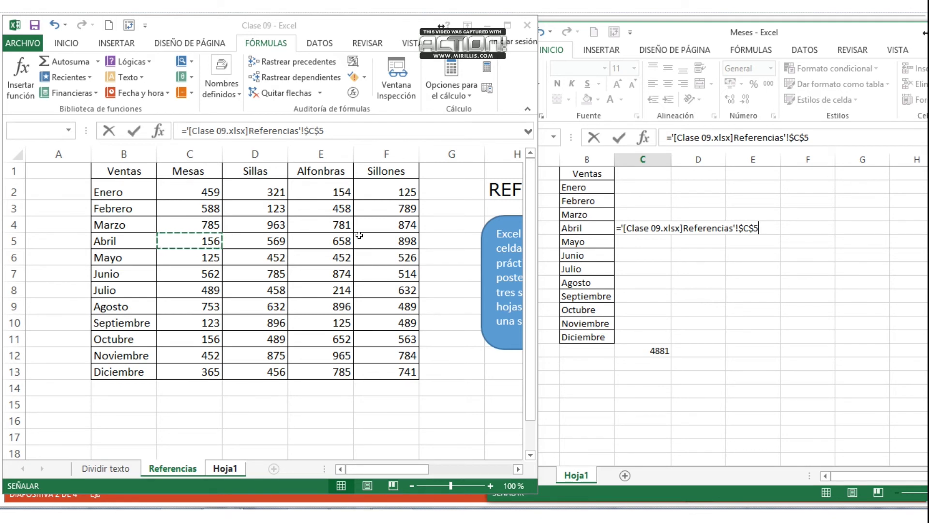
pyautogui.press('Return')
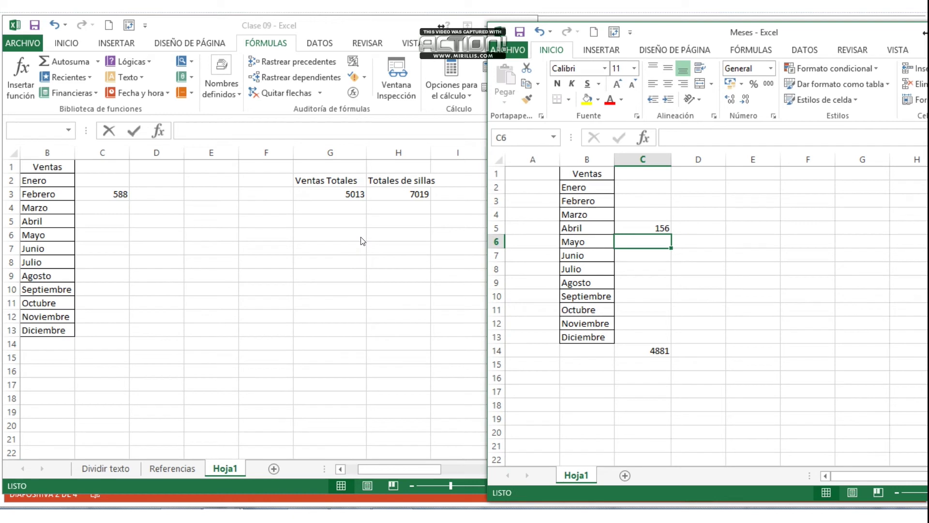
pyautogui.click(650, 227)
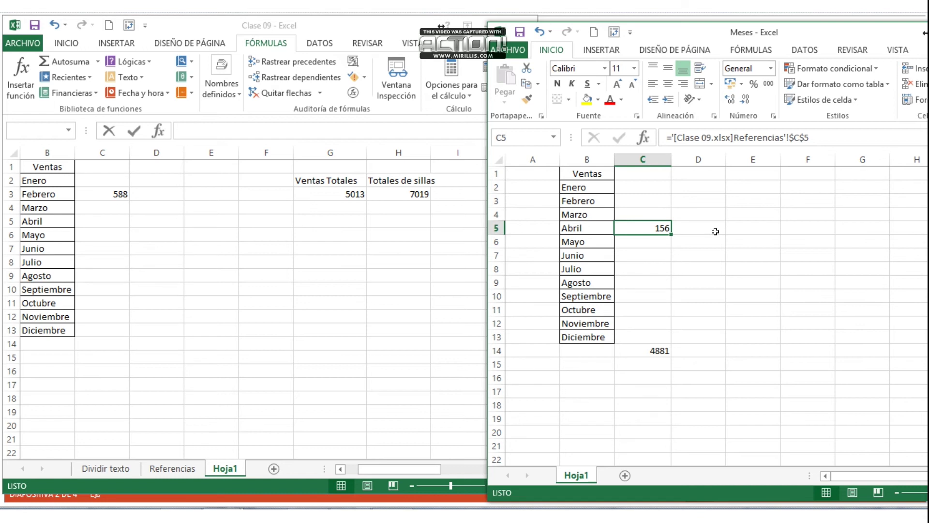
# Display the Referencias sheet of Clase 09 next to the Meses workbook
pyautogui.click(744, 356)
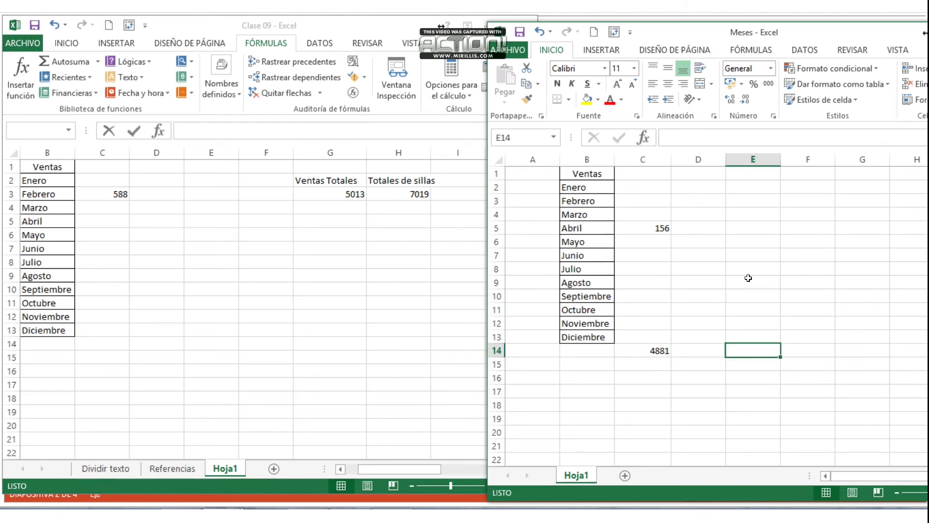
pyautogui.click(167, 466)
pyautogui.click(171, 468)
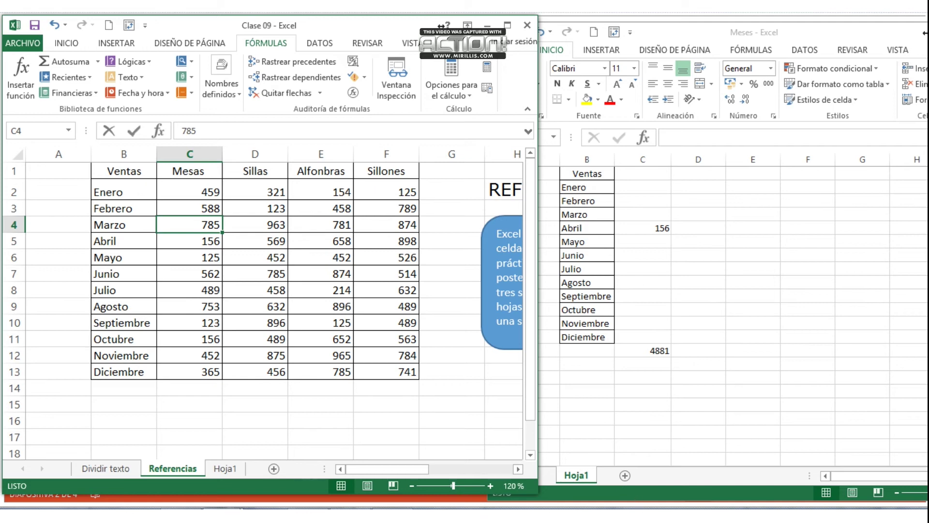
pyautogui.click(393, 511)
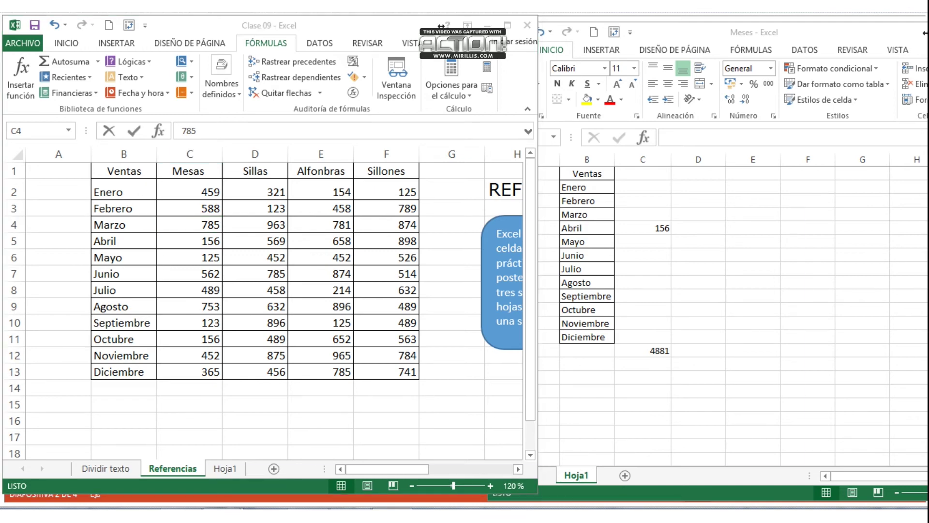
pyautogui.click(777, 75)
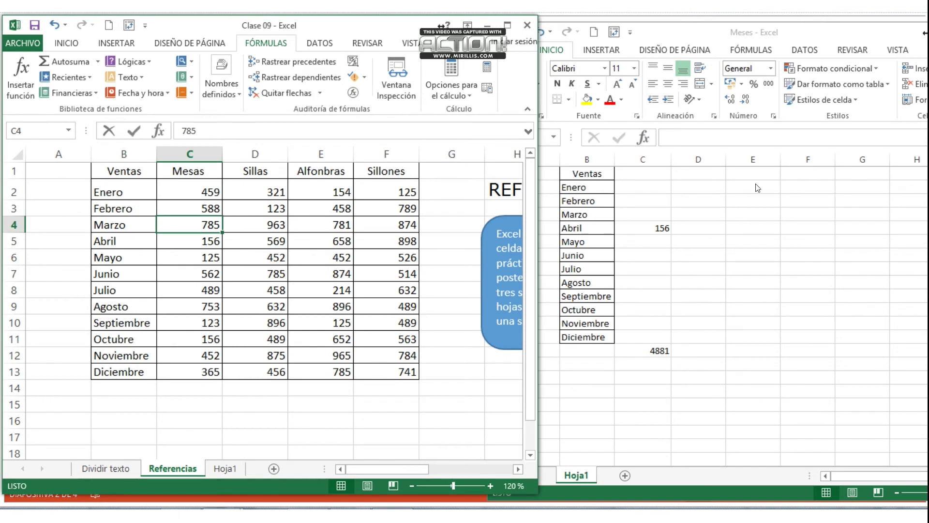
# In cell E14 of Meses, total the Alfonbras sales with =SUMA('[Clase 09.xlsx]Referencias'!$E$2:$E$13)
pyautogui.click(743, 343)
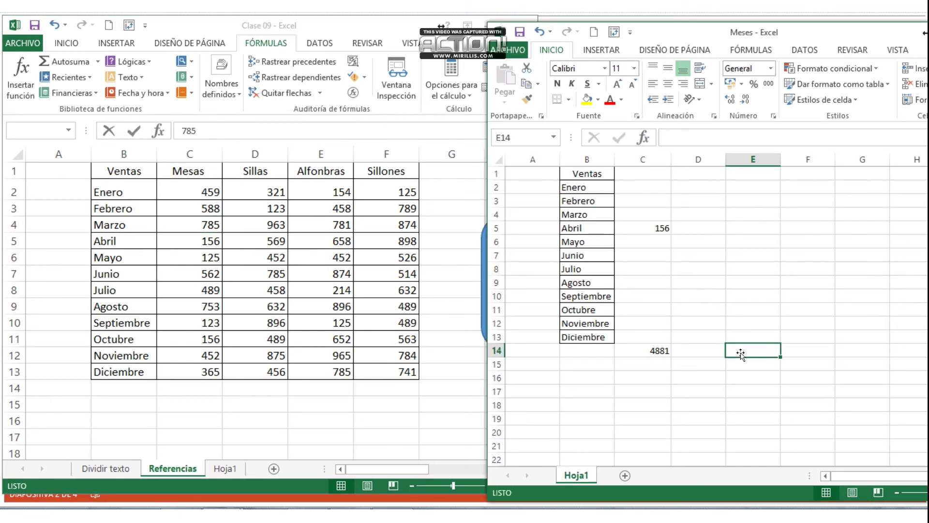
pyautogui.write('=su')
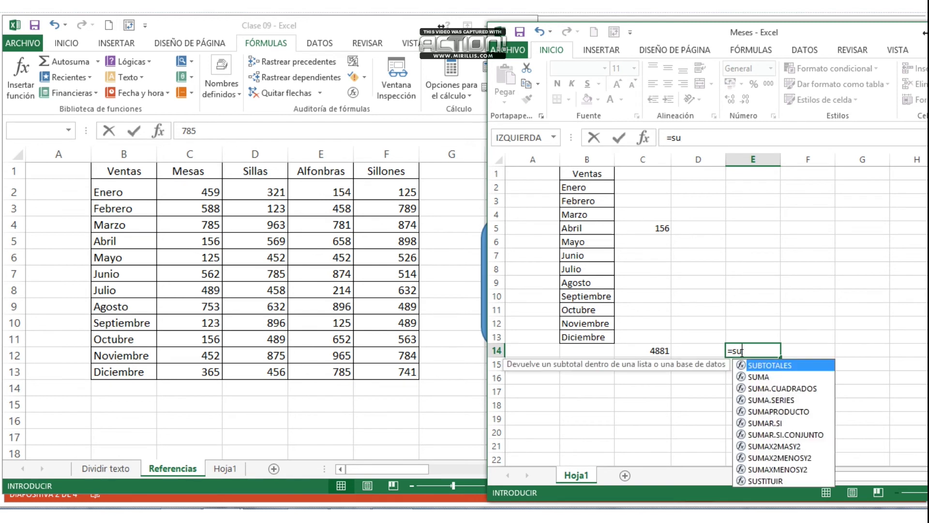
pyautogui.write('ma(')
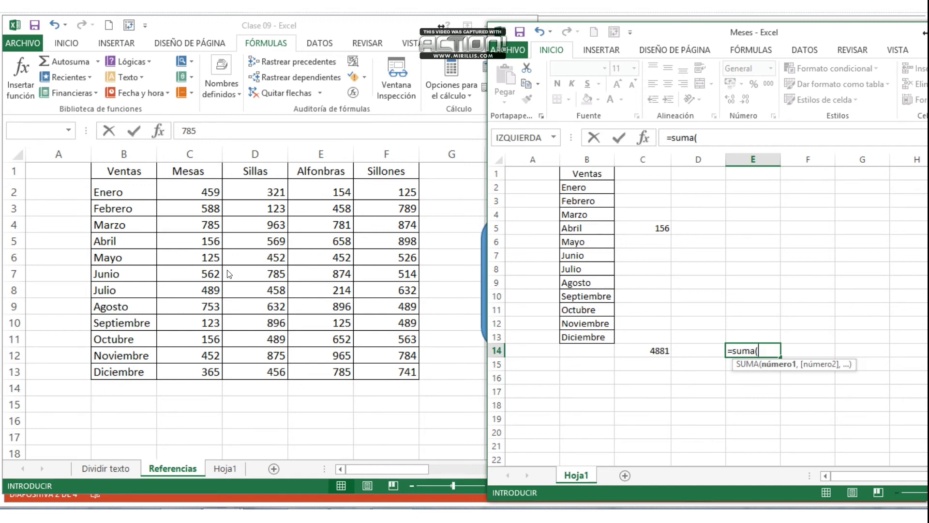
pyautogui.click(179, 470)
pyautogui.moveTo(323, 192); pyautogui.dragTo(331, 363)
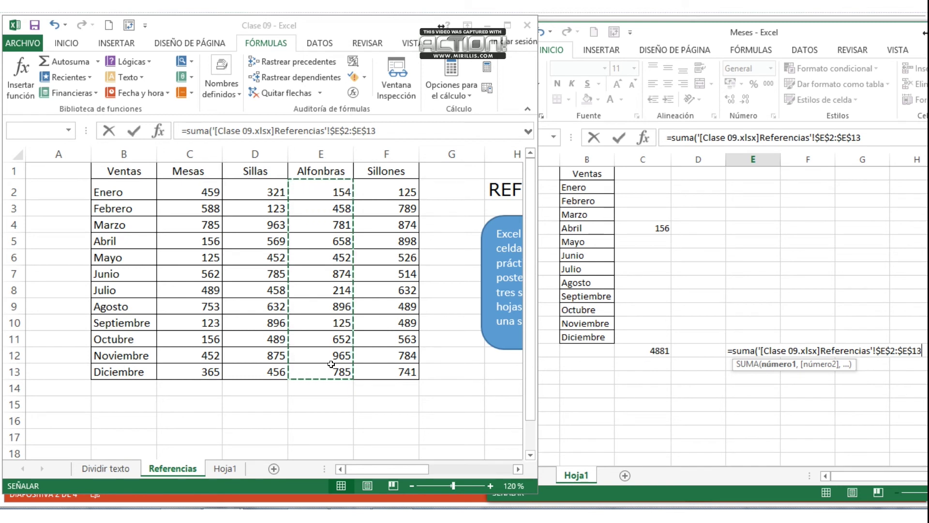
pyautogui.write(')')
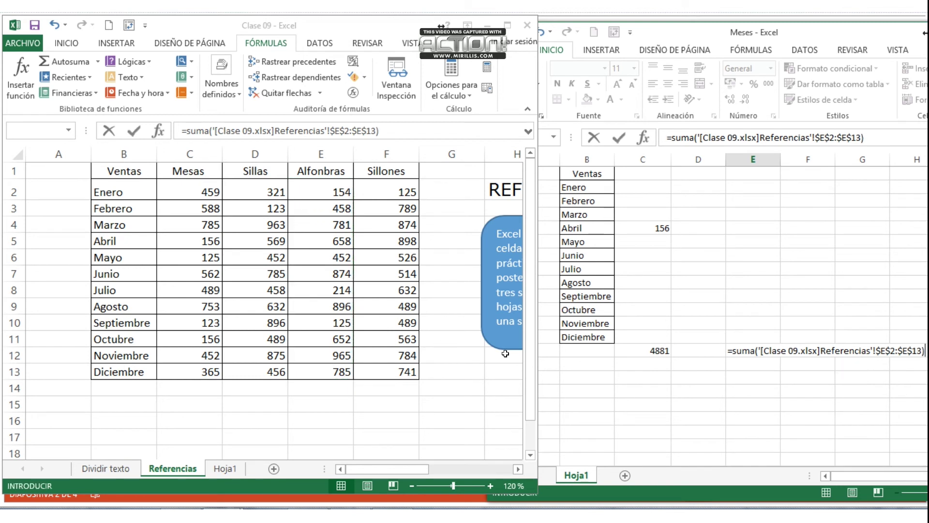
pyautogui.press('Return')
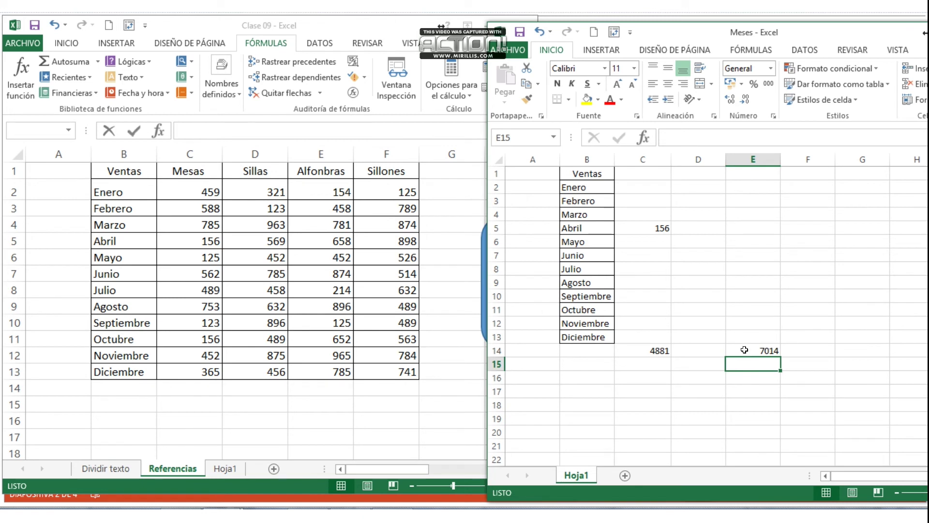
pyautogui.click(745, 350)
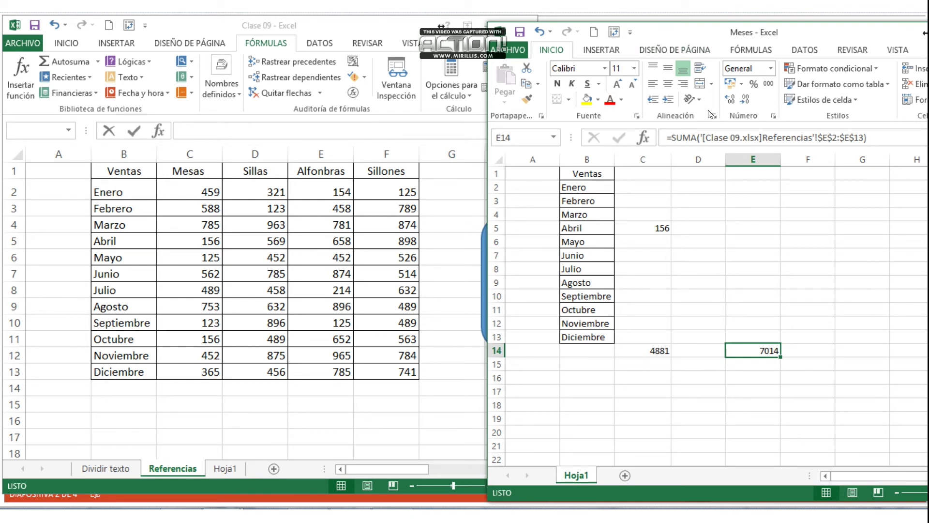
# Maximize the Meses workbook, display its formulas instead of results, and widen columns E and C to fit them
pyautogui.doubleClick(831, 27)
pyautogui.click(265, 38)
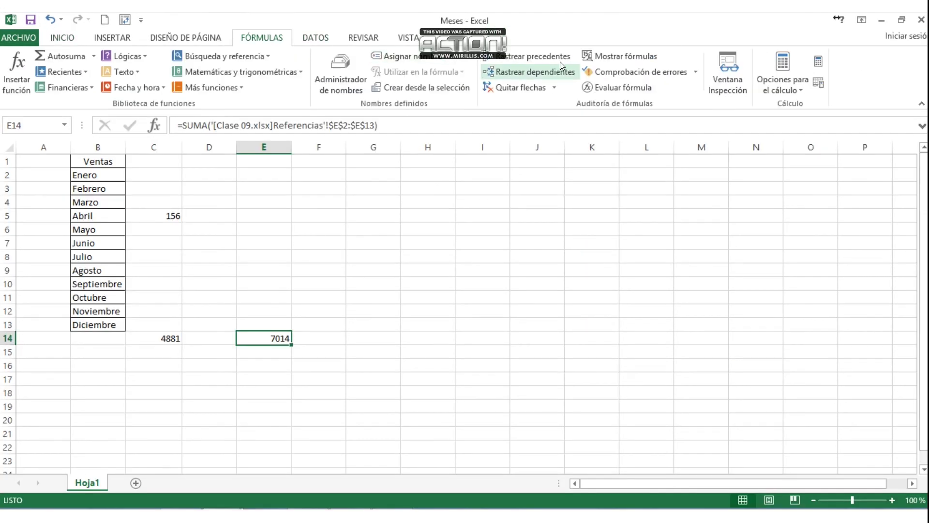
pyautogui.click(622, 56)
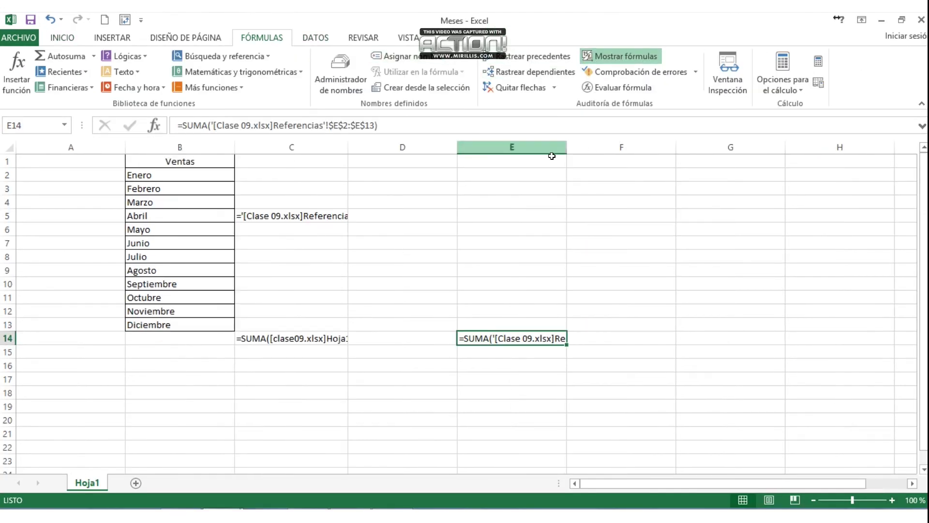
pyautogui.moveTo(566, 147); pyautogui.dragTo(644, 157)
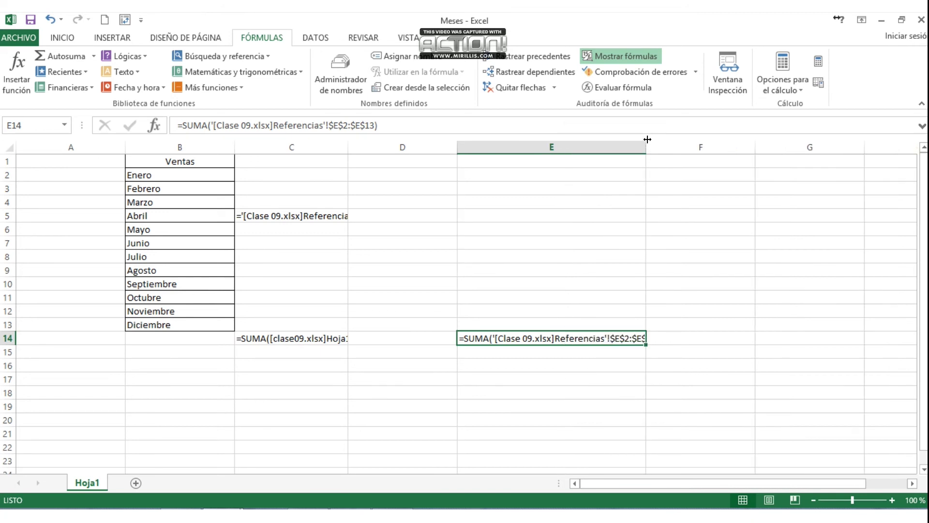
pyautogui.doubleClick(646, 145)
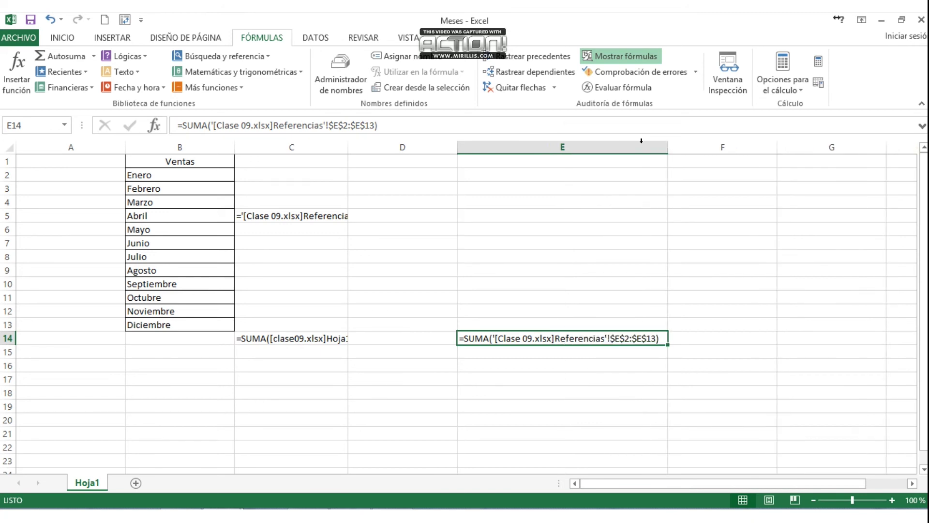
pyautogui.doubleClick(345, 143)
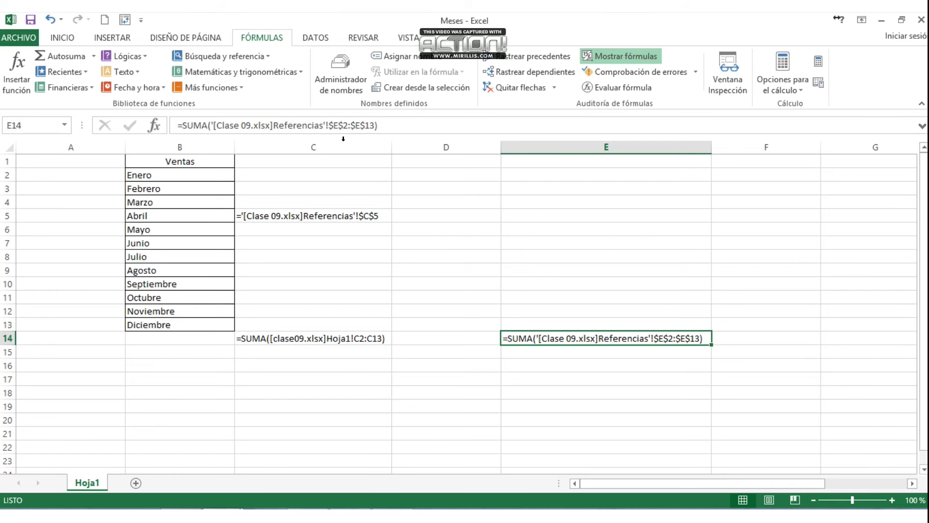
# Switch Meses back to results, review the formulas once more with C14 selected, and return to displaying results
pyautogui.click(625, 56)
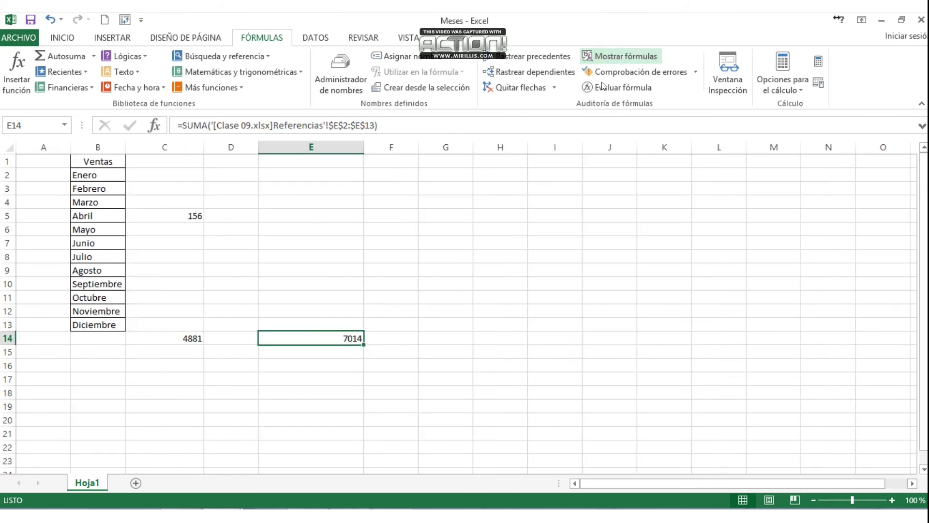
pyautogui.click(173, 336)
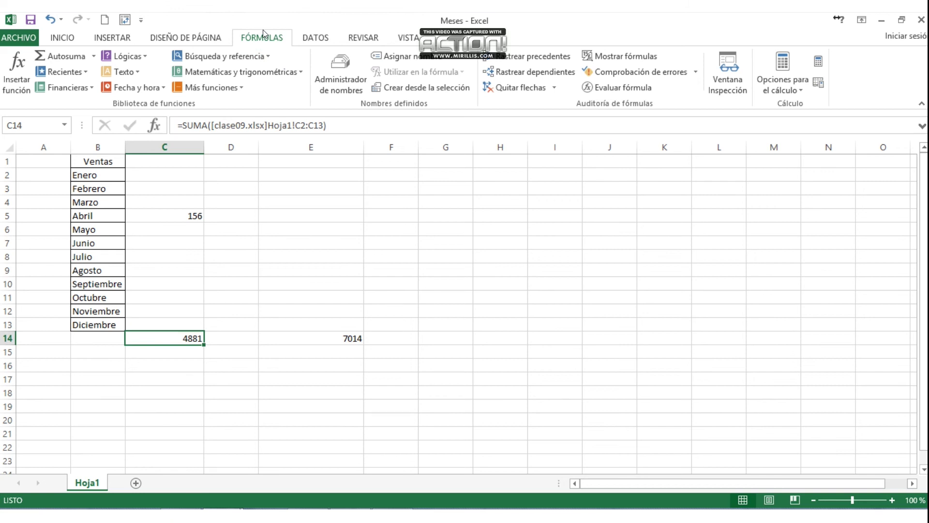
pyautogui.click(631, 64)
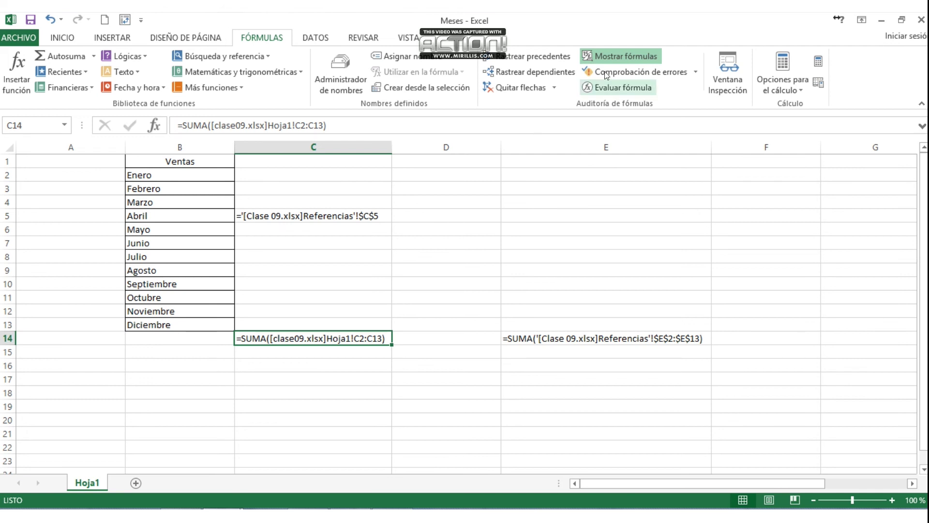
pyautogui.click(642, 59)
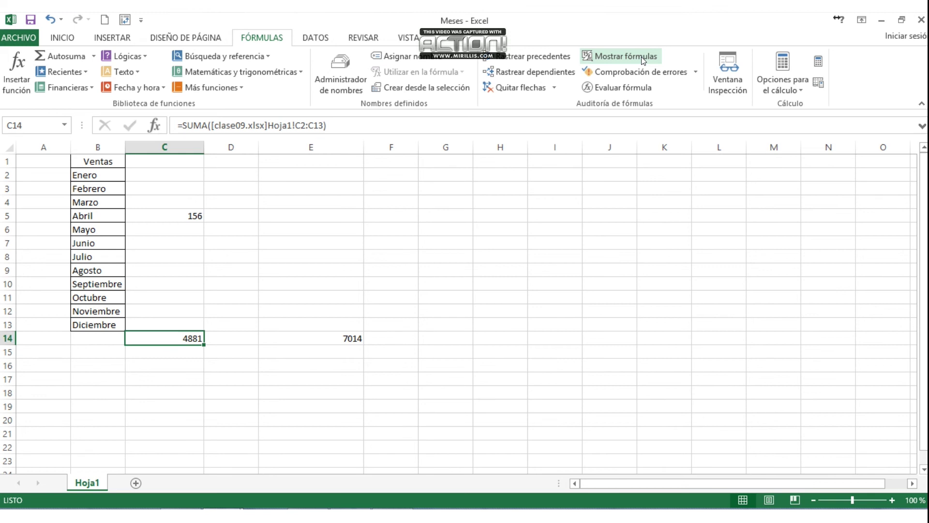
# Trace the precedents of the external sum formula in cell C14 of Meses
pyautogui.click(509, 53)
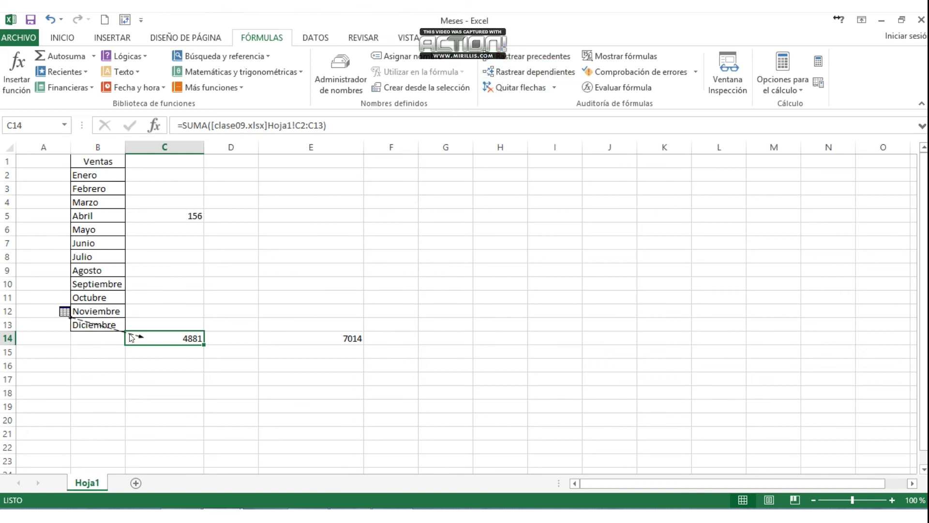
# Remove the tracer arrows from the Meses sheet, then switch to the Clase 09 workbook and maximize it
pyautogui.click(63, 312)
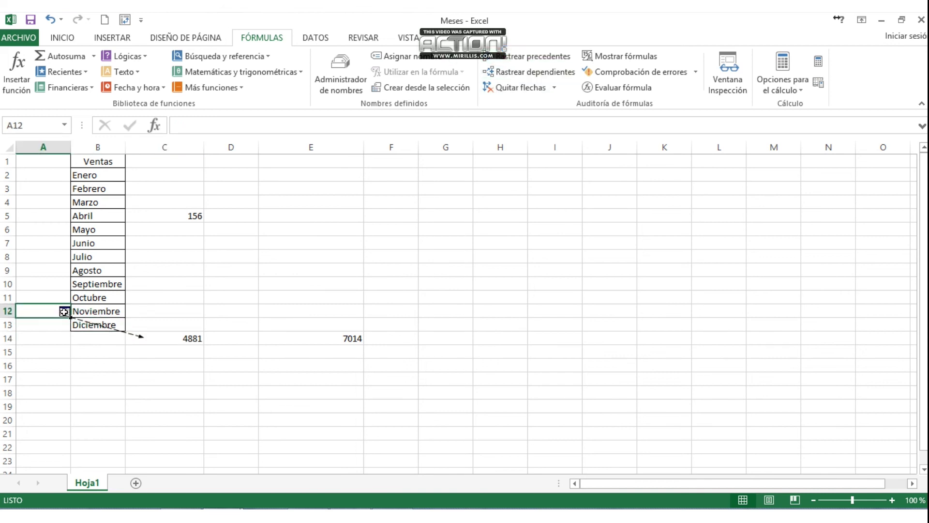
pyautogui.click(501, 86)
pyautogui.click(175, 451)
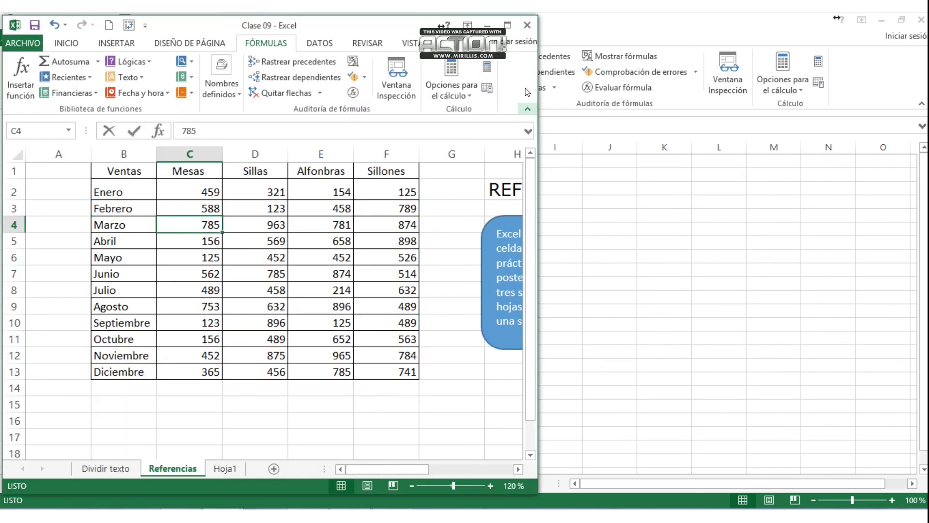
pyautogui.click(510, 24)
# Trace the precedents of the sum formula in cell D20 of the Referencias sheet
pyautogui.moveTo(924, 252); pyautogui.dragTo(924, 277)
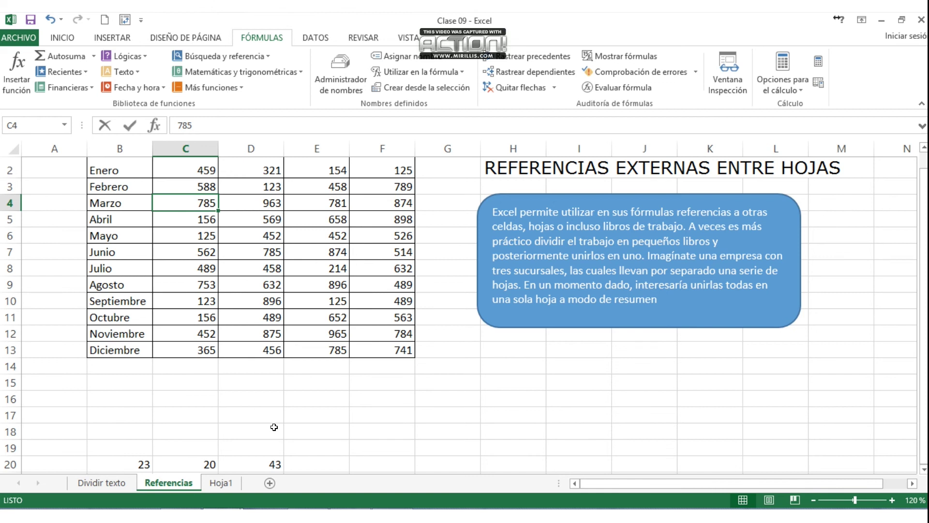
pyautogui.click(245, 459)
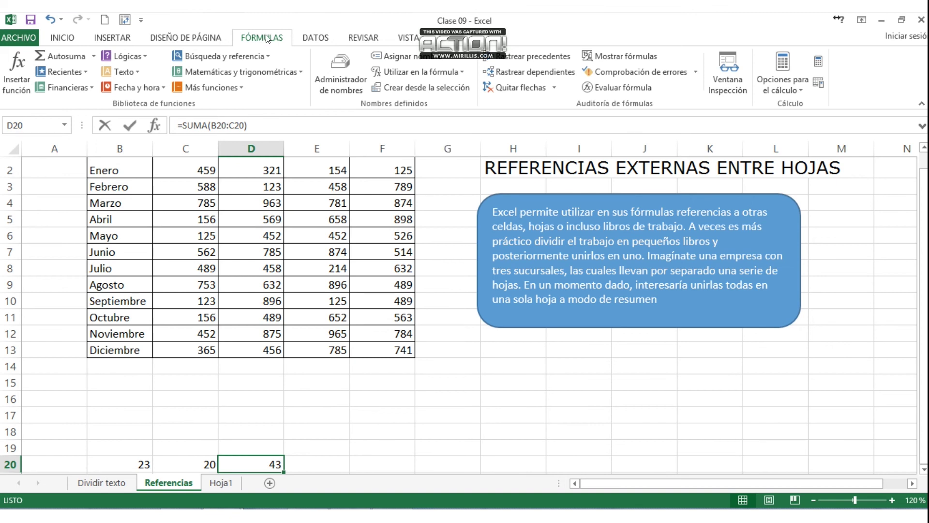
pyautogui.click(547, 60)
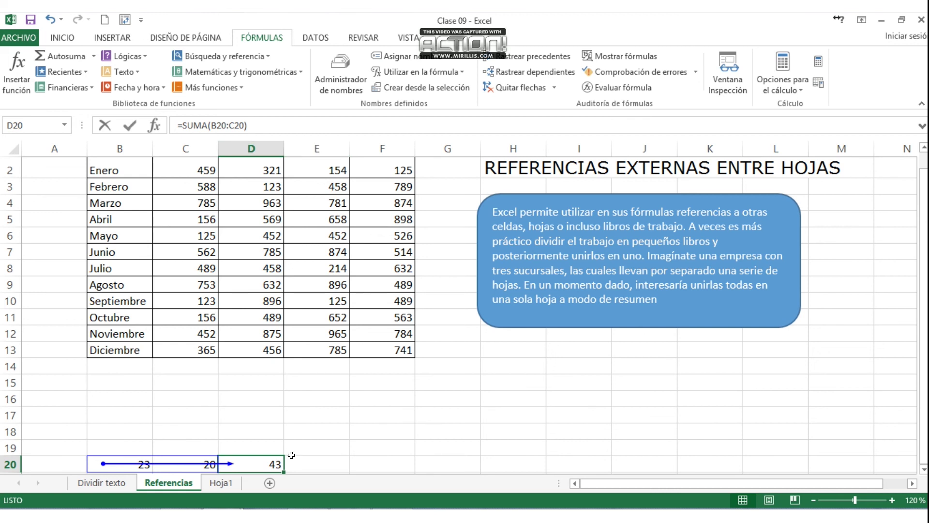
# On Hoja1 of Clase 09, trace the precedents of the Totales de sillas formula in cell H3
pyautogui.click(229, 483)
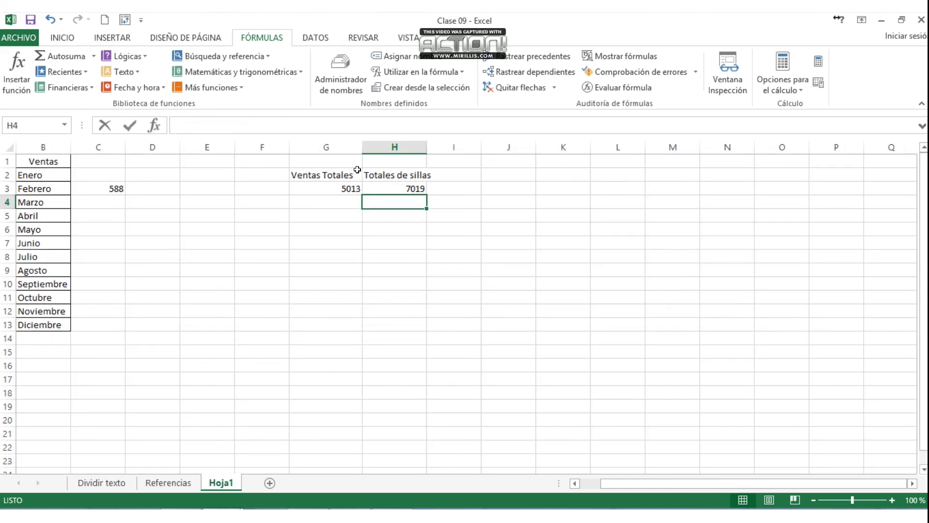
pyautogui.click(343, 188)
pyautogui.click(410, 190)
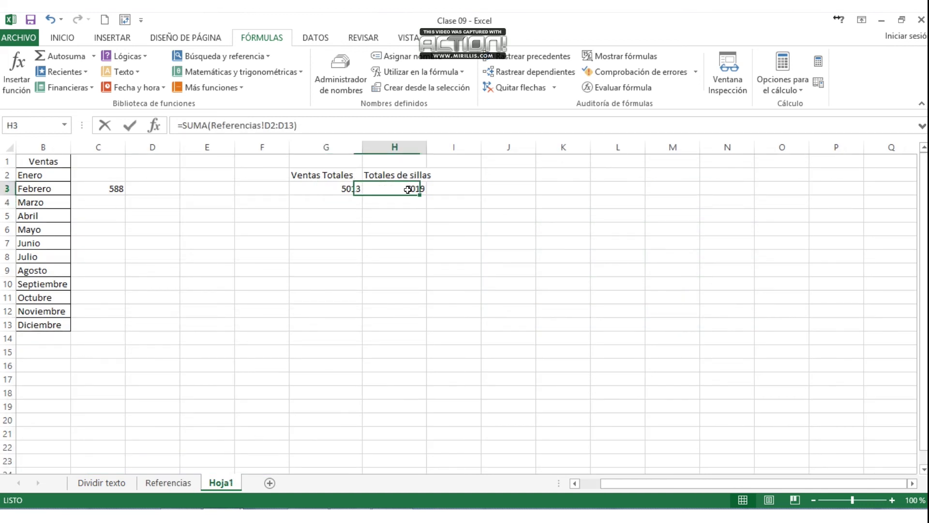
pyautogui.click(536, 59)
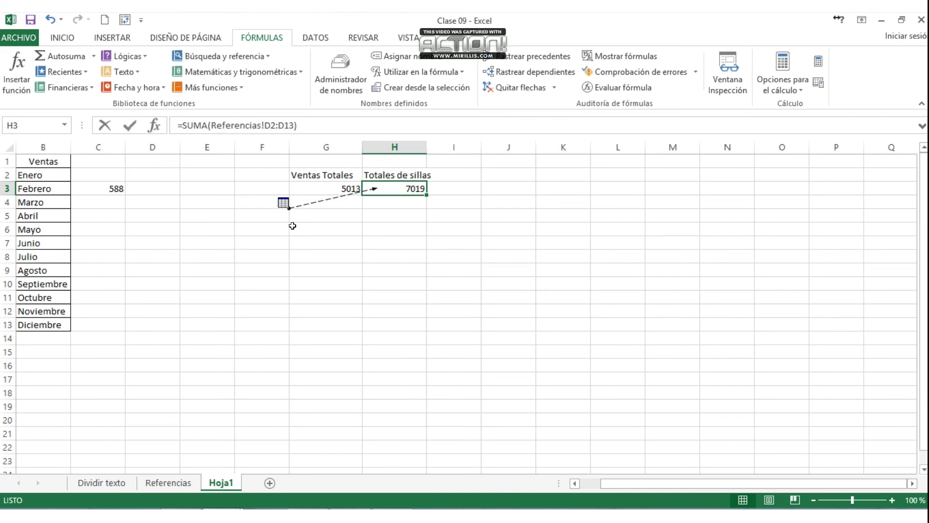
pyautogui.click(283, 203)
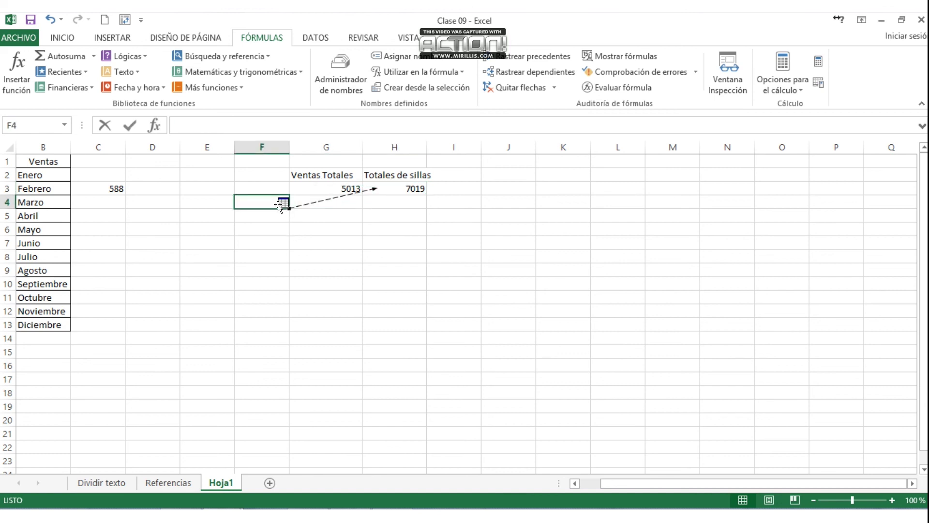
pyautogui.moveTo(290, 208); pyautogui.dragTo(292, 210)
pyautogui.click(389, 190)
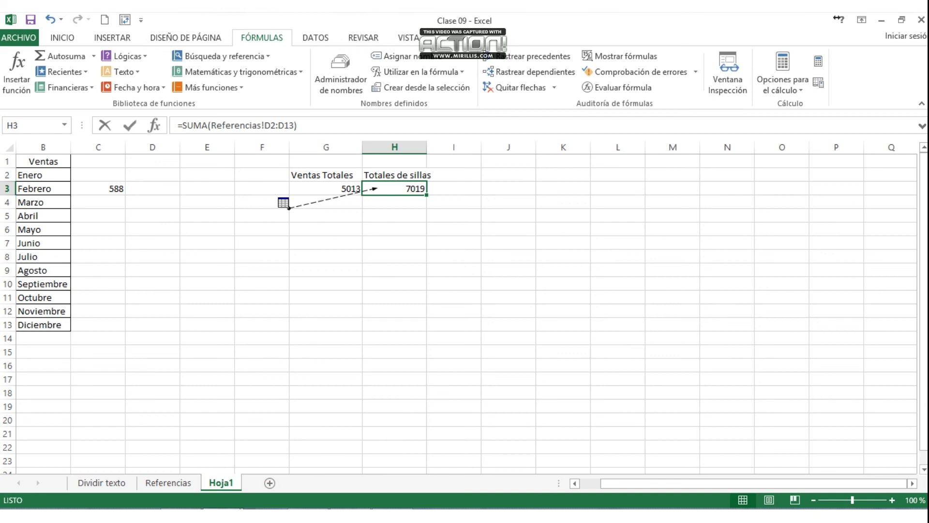
# Switch to the Meses workbook and trace the precedents of the external sum formula in cell E14
pyautogui.moveTo(253, 506)
pyautogui.click(311, 467)
pyautogui.click(315, 337)
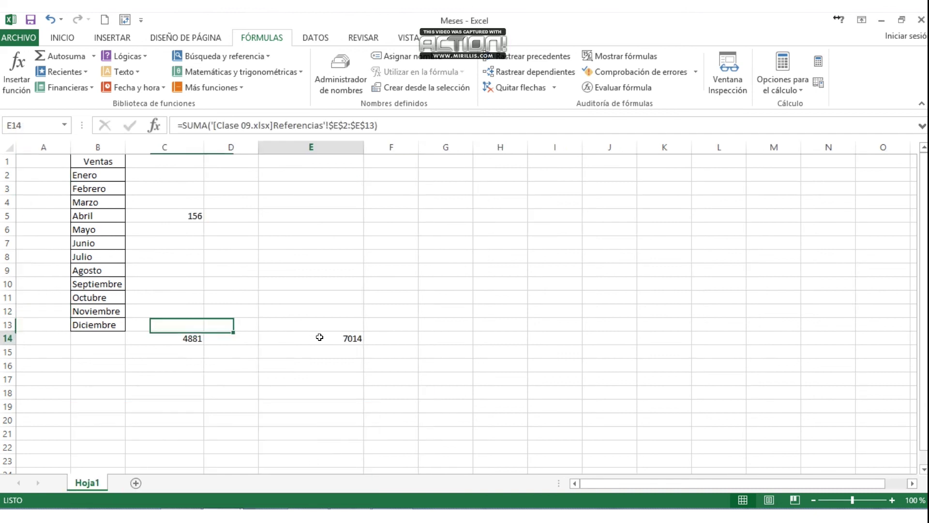
pyautogui.click(536, 57)
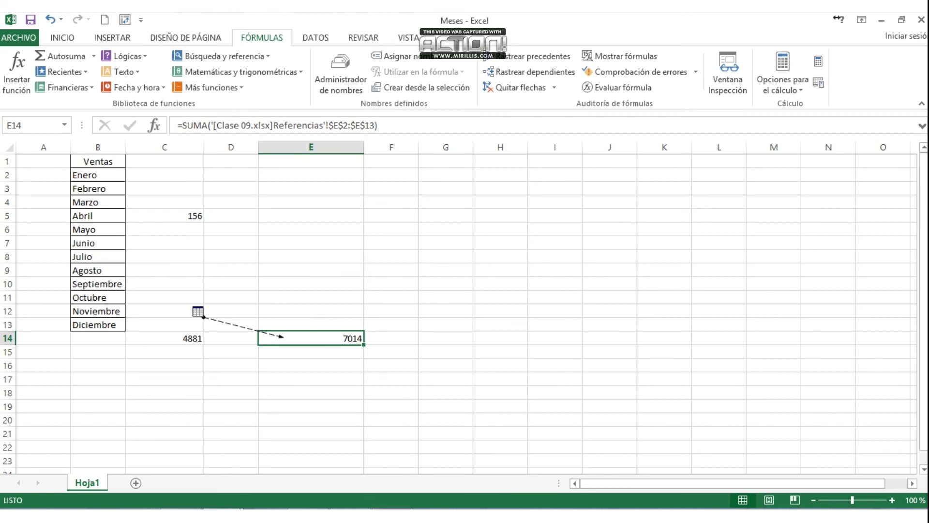
pyautogui.click(396, 514)
pyautogui.click(764, 79)
pyautogui.click(608, 304)
pyautogui.scroll(-1, 924, 292)
pyautogui.scroll(1, 924, 292)
# Select cell E9 in Meses and switch back to the Clase 09 workbook
pyautogui.click(304, 272)
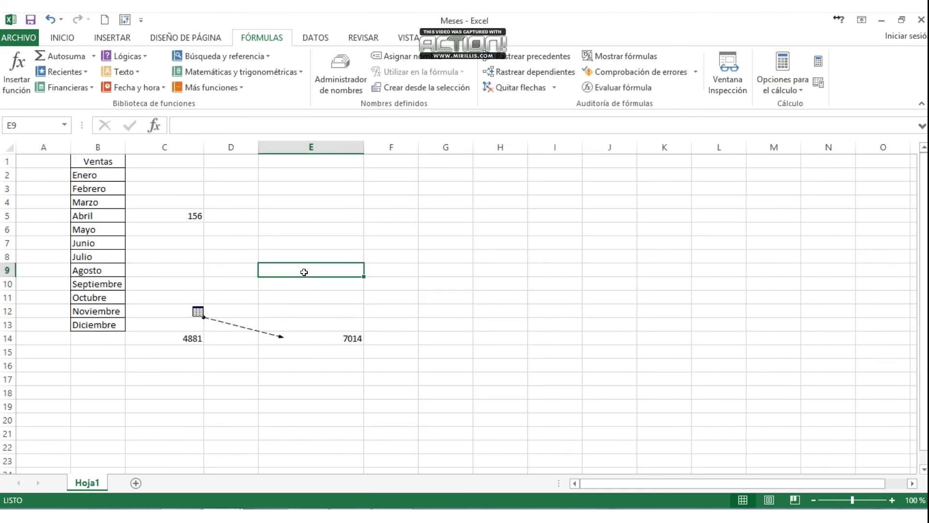
pyautogui.click(145, 450)
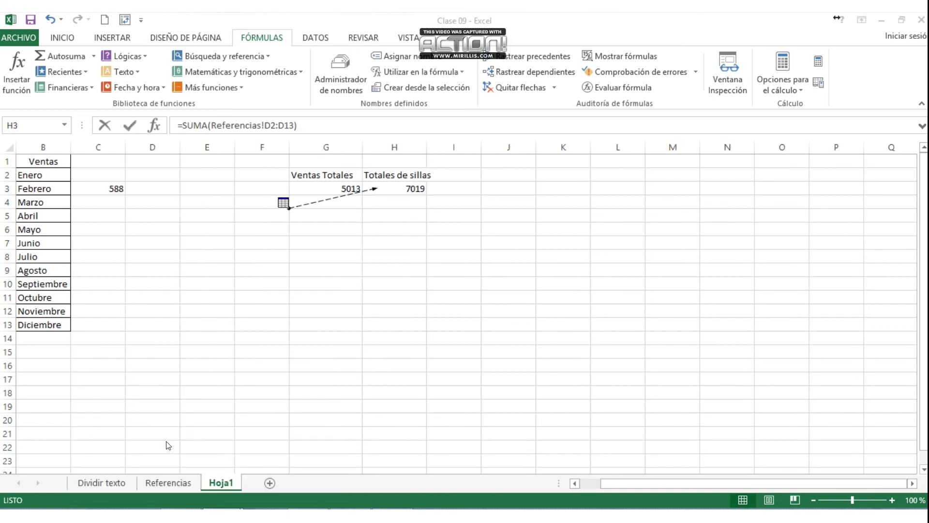